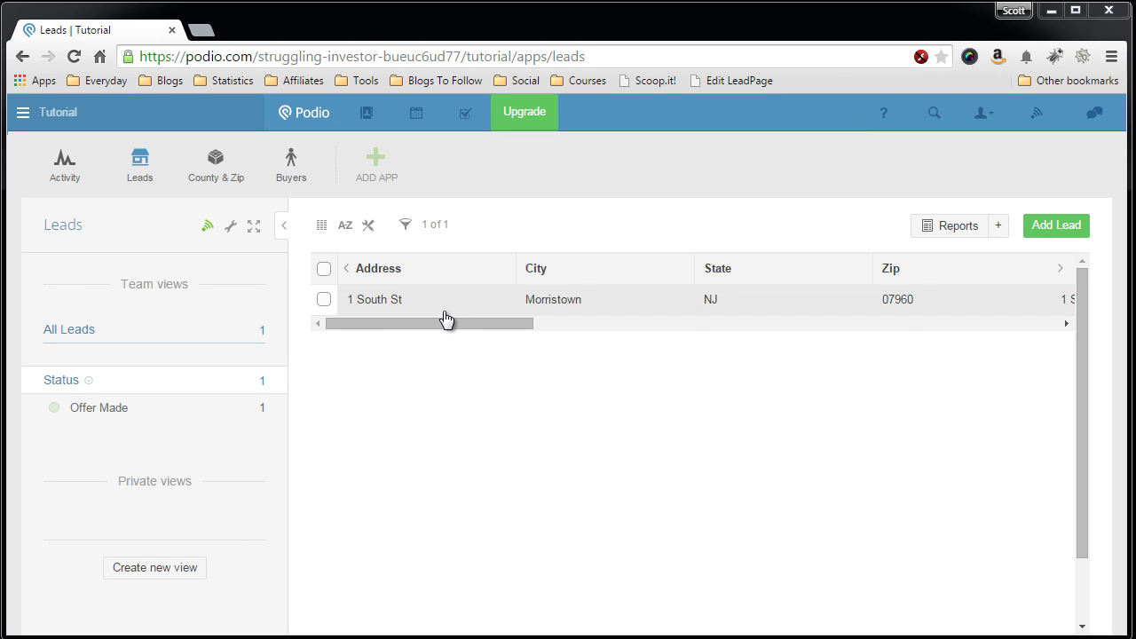
Start creating a custom app in the Tutorial workspace with the app name Pursue and the item name Item
click(380, 177)
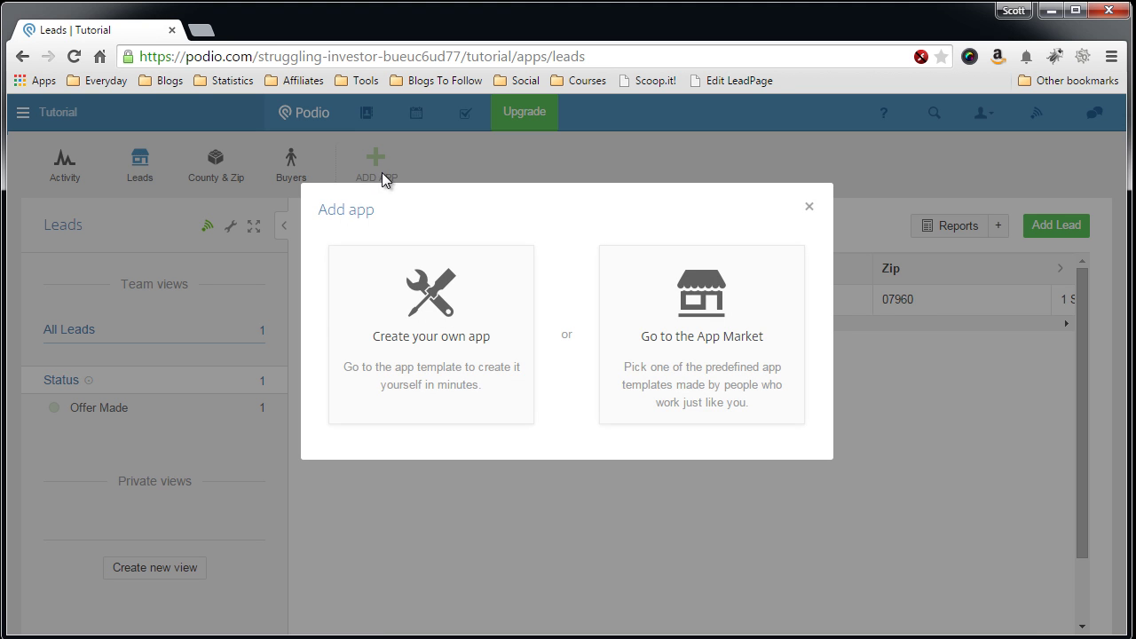
click(446, 359)
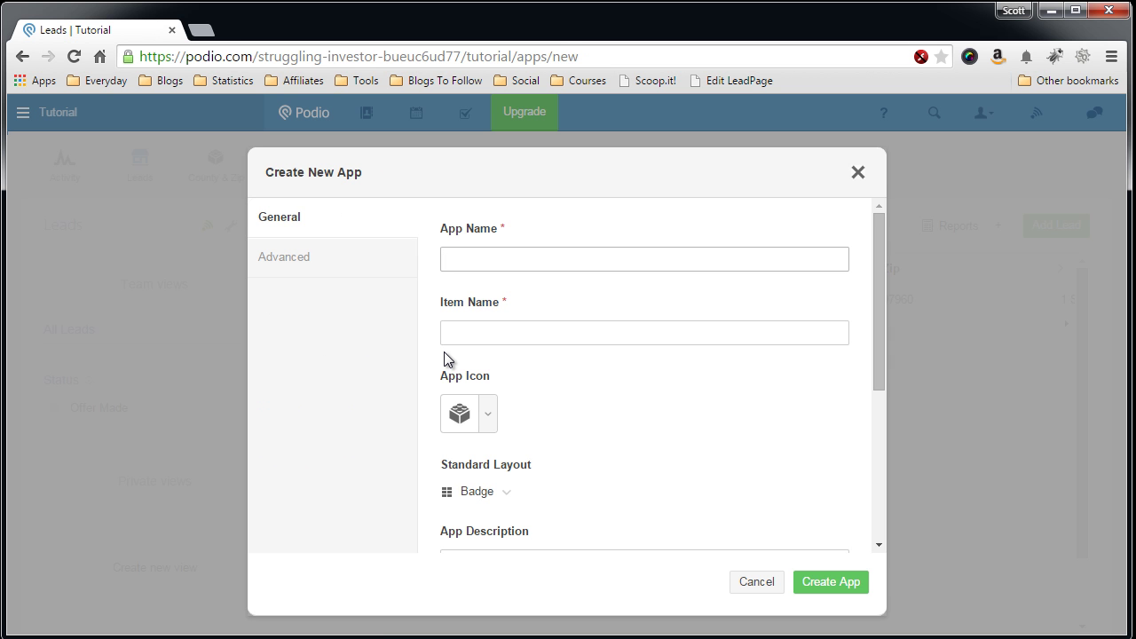
text(Pursue)
click(478, 333)
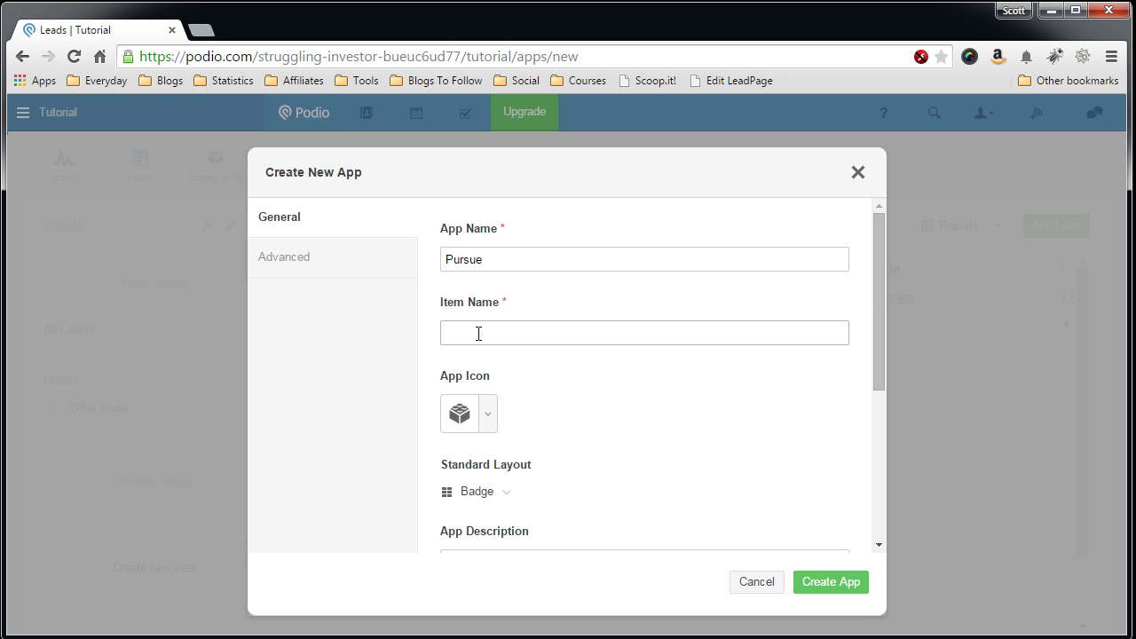
text(Item)
Search the app icons for "pursue", choose the raised-hands icon, and set the standard layout to Table
click(490, 421)
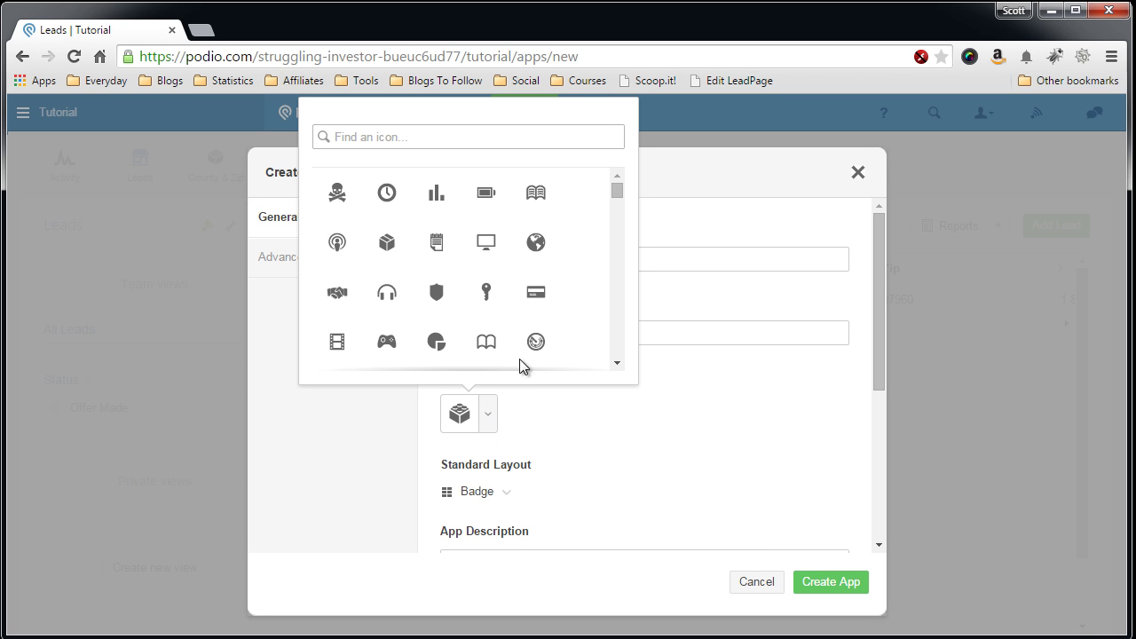
text(pursue)
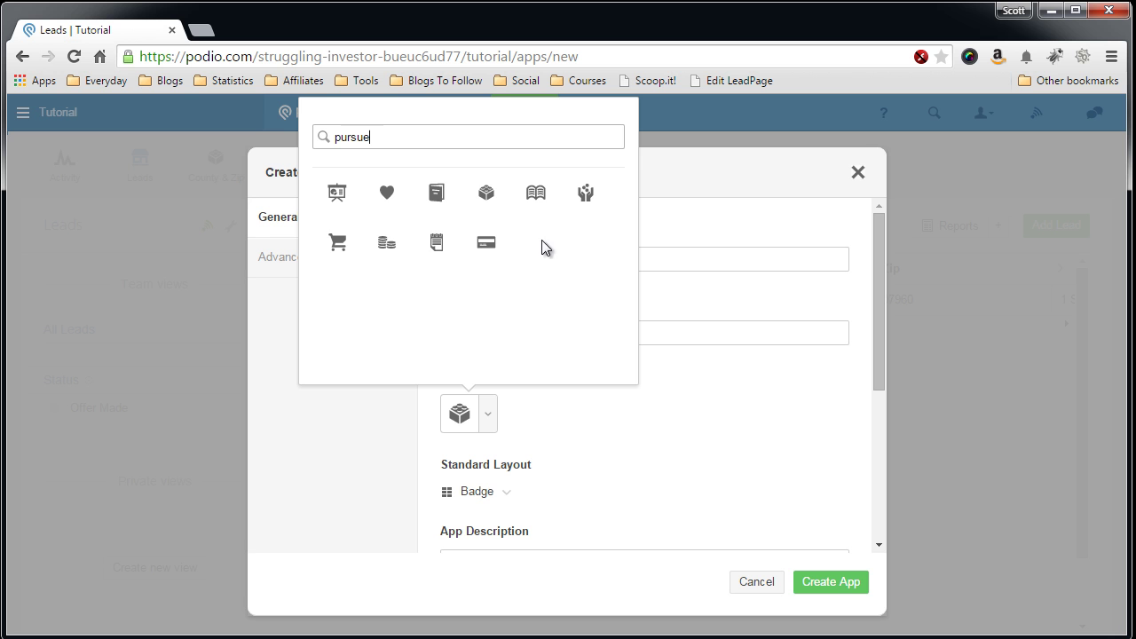
click(585, 195)
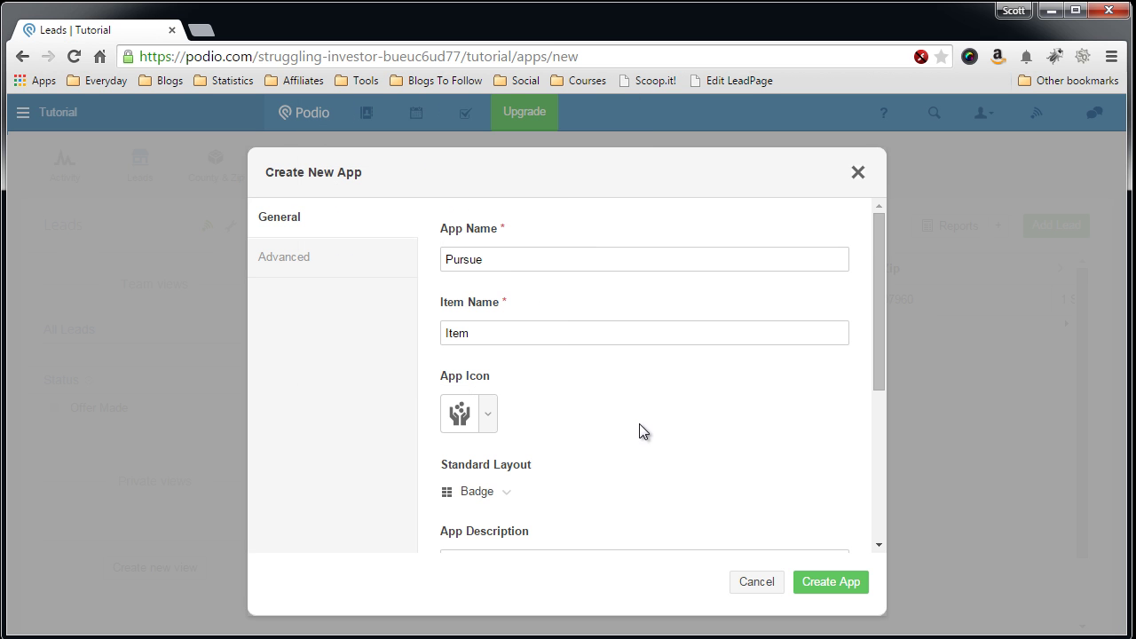
scroll(639, 424, down, 1)
click(506, 404)
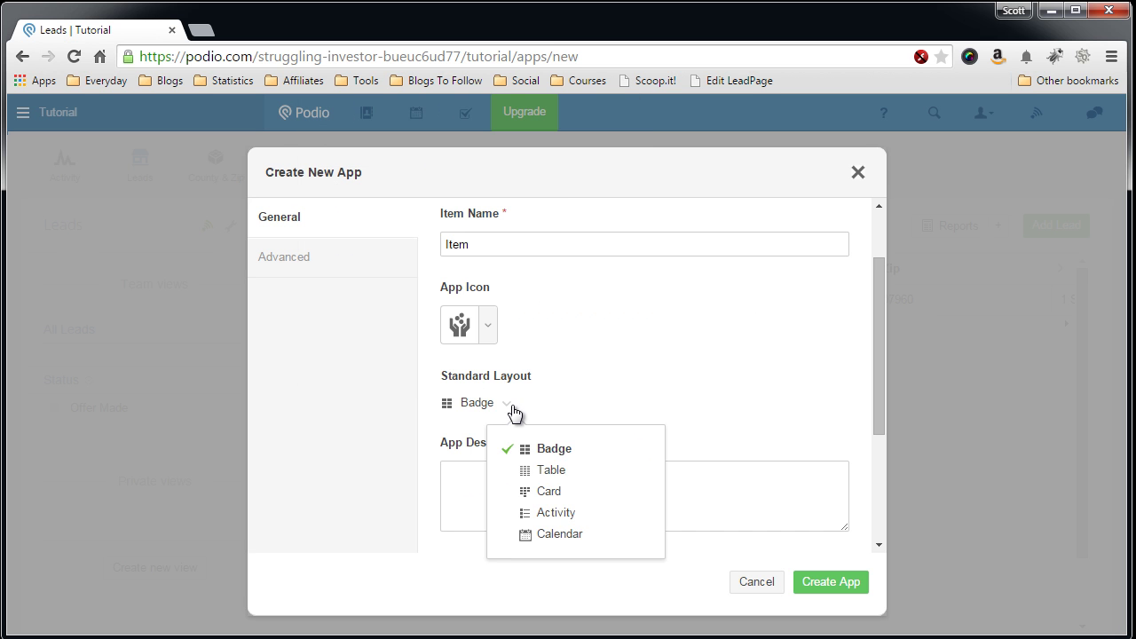
click(526, 470)
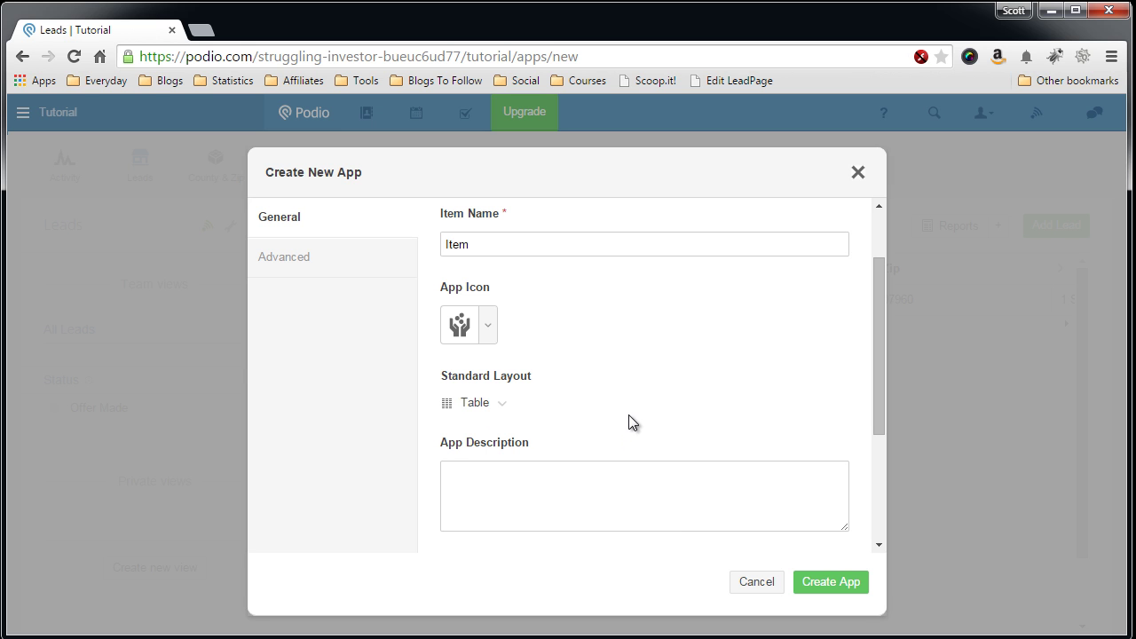
Enter the app description "This is for leads that I want to pursue further" and create the app
click(621, 492)
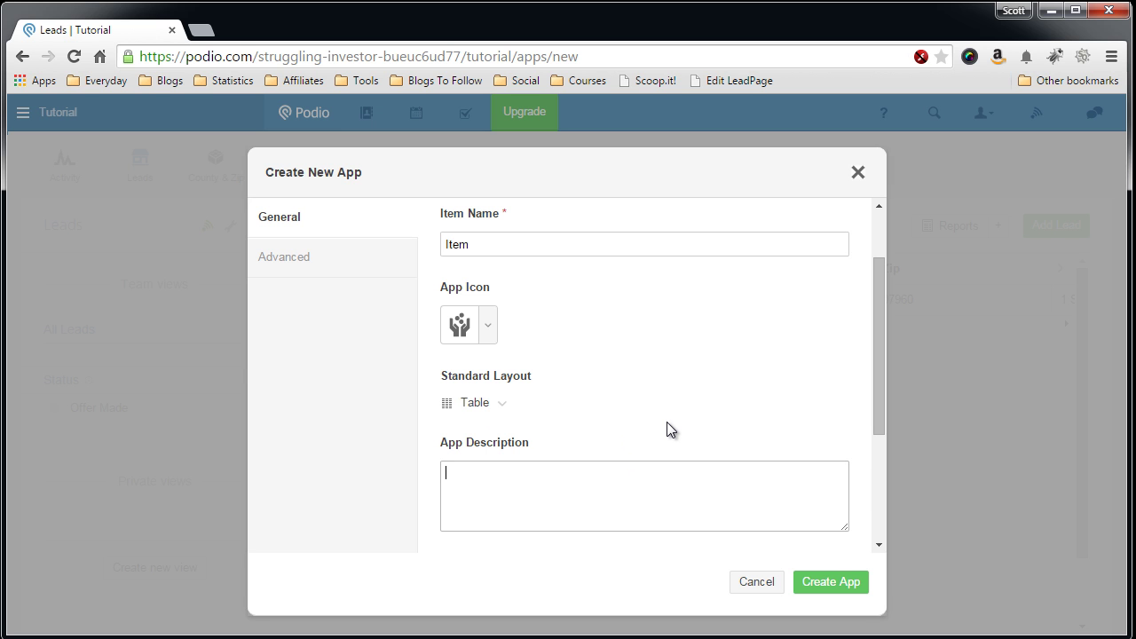
text(This is for leads that I want to pu)
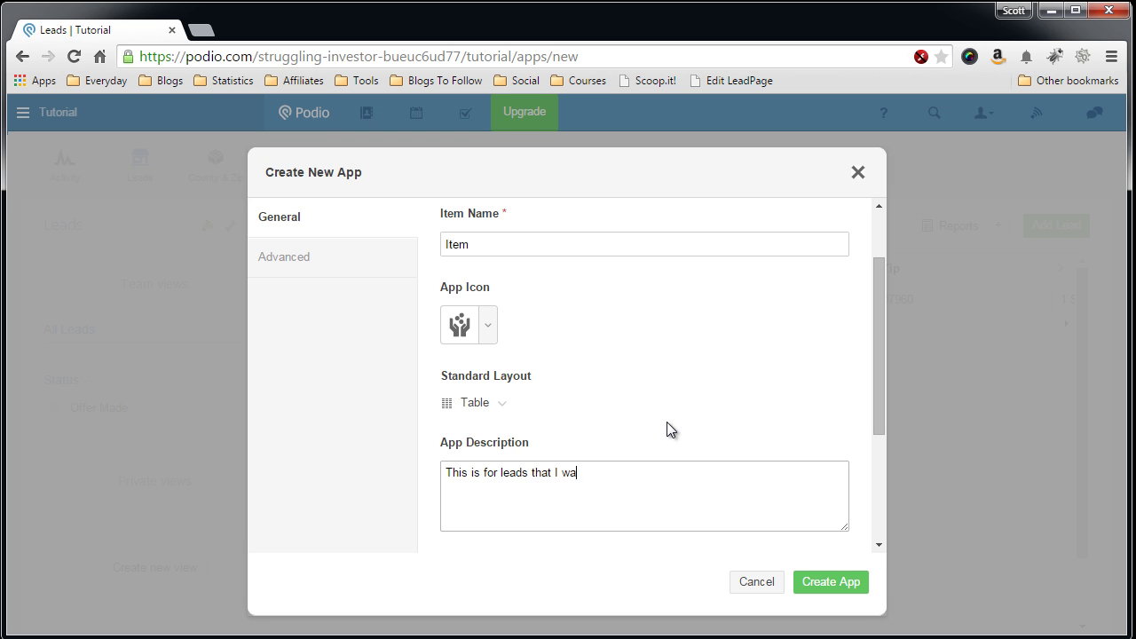
text(rsue fu)
key(BackSpace)
text(urther)
click(842, 582)
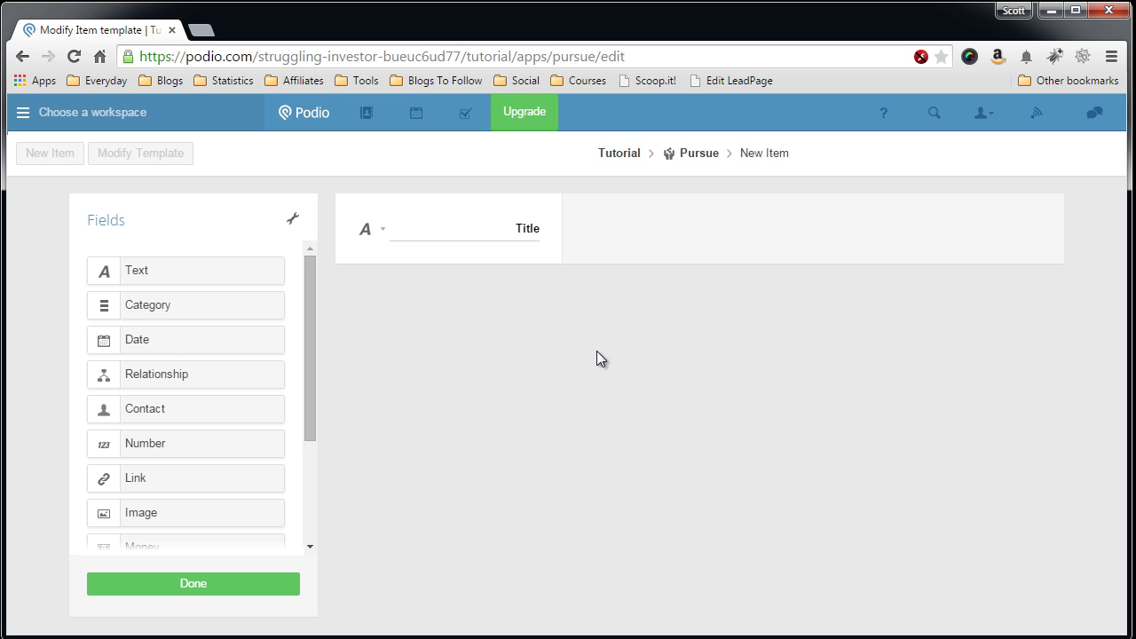
Add a relationship field above the Title field that references the Leads app in the Tutorial workspace
drag(152, 367, 401, 216)
click(452, 301)
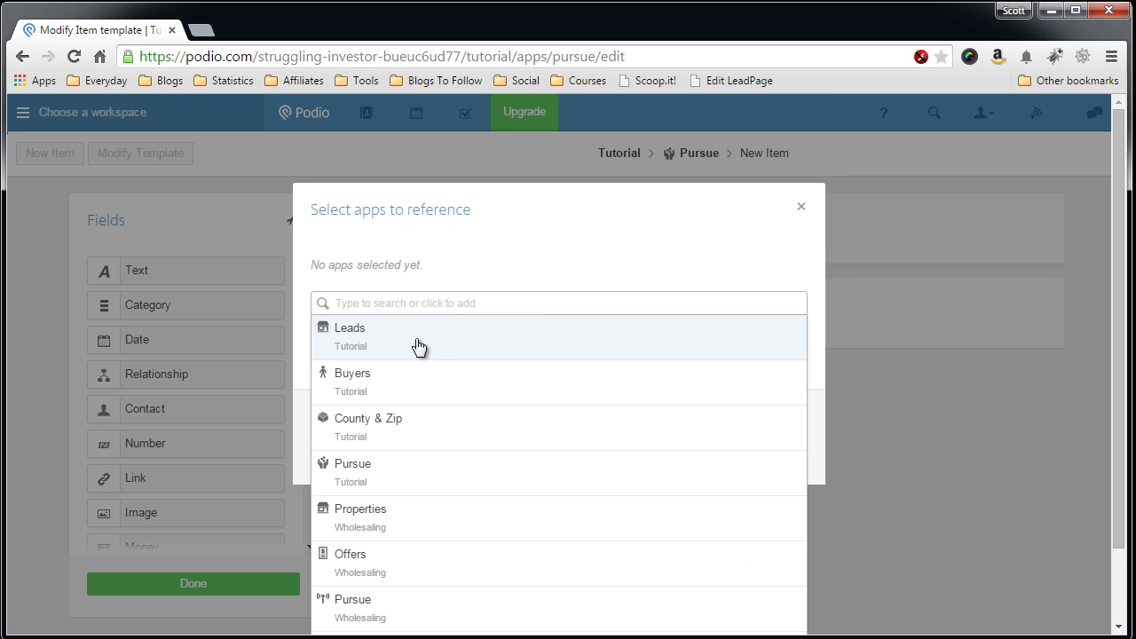
click(418, 346)
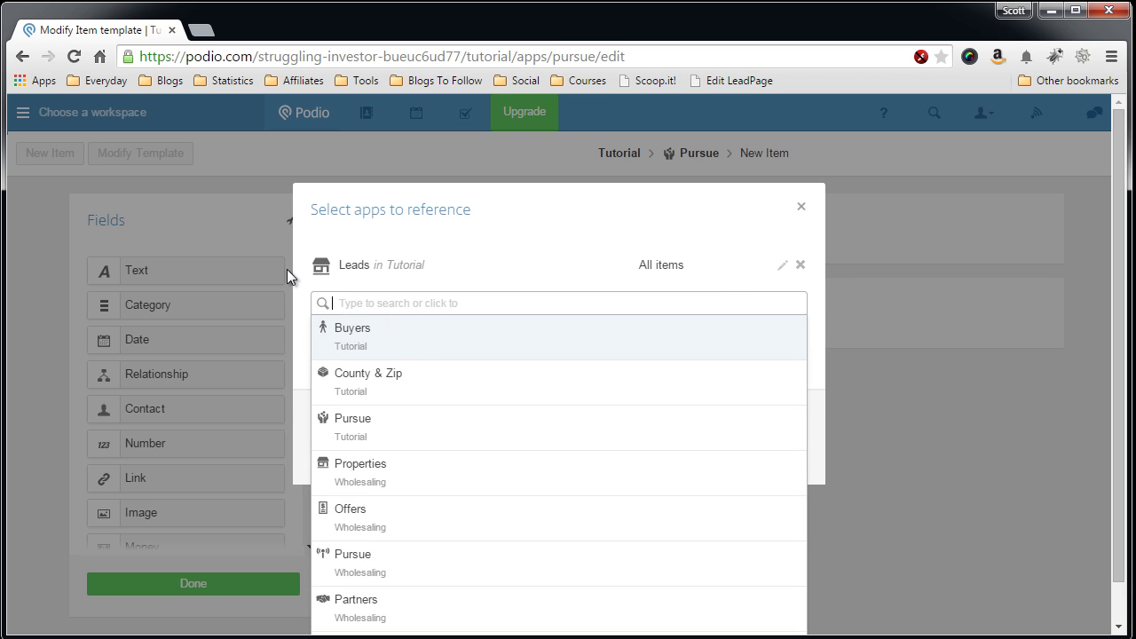
click(297, 273)
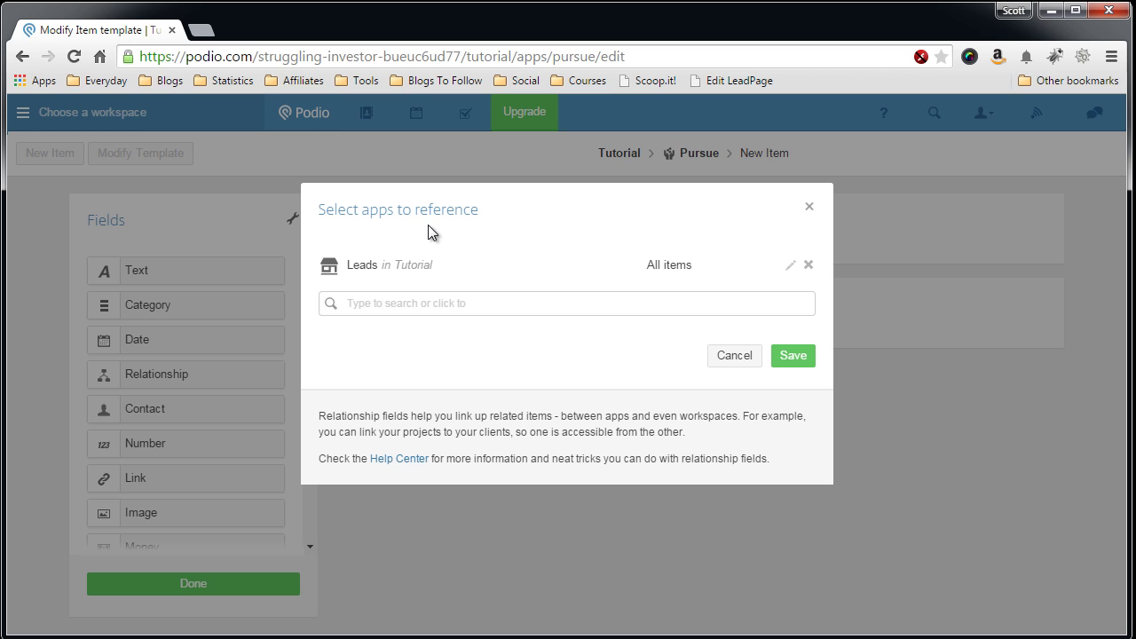
click(790, 359)
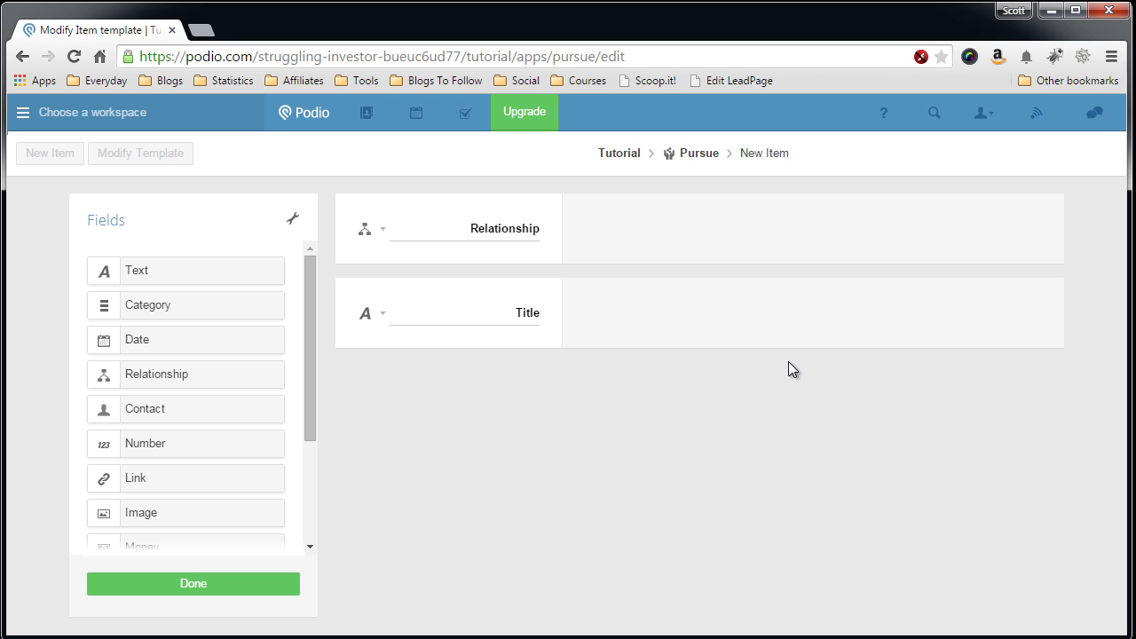
Rename the new relationship field as Lead Relationship
click(501, 234)
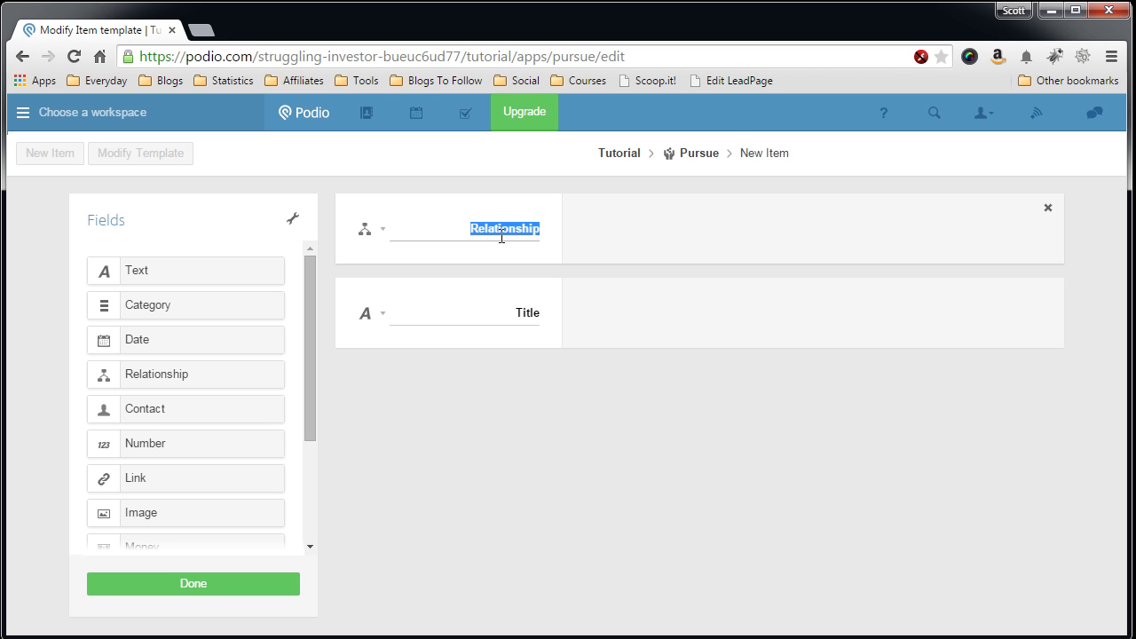
key(Home)
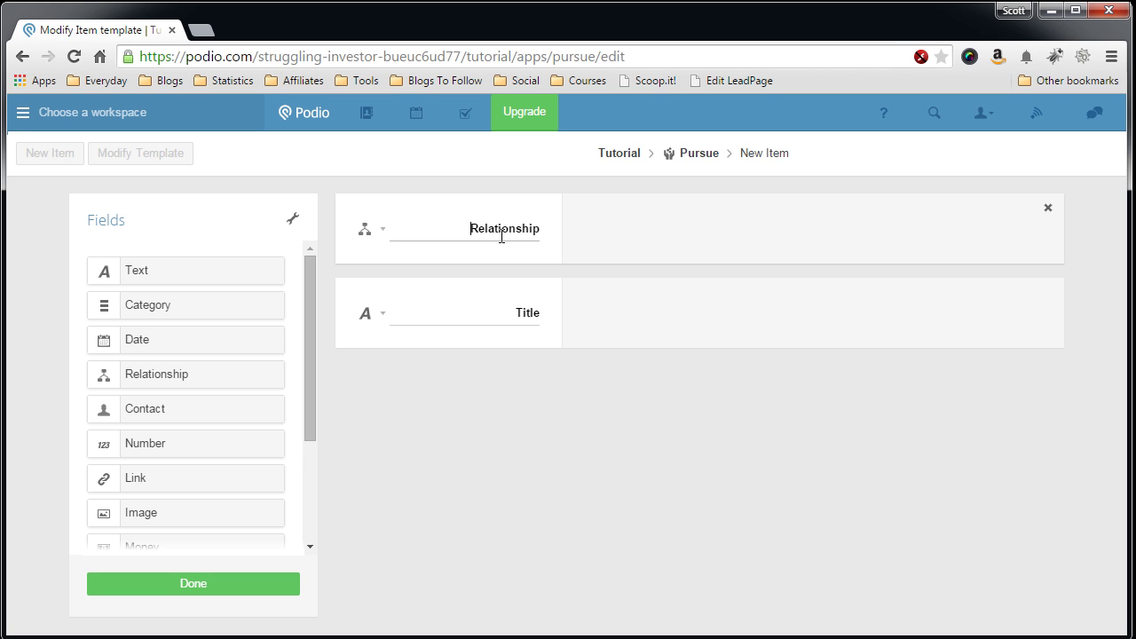
text(Property)
key(shift+Home)
key(BackSpace)
text(Lead)
click(493, 269)
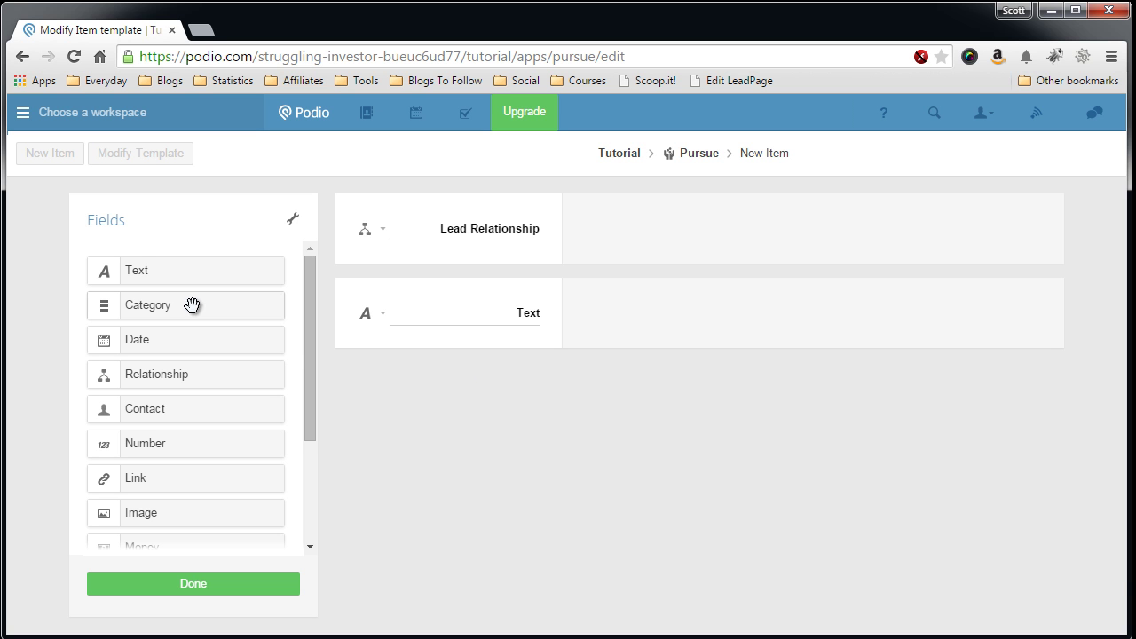
Add a category field directly below Lead Relationship and name it Status
drag(190, 304, 462, 289)
double_click(529, 316)
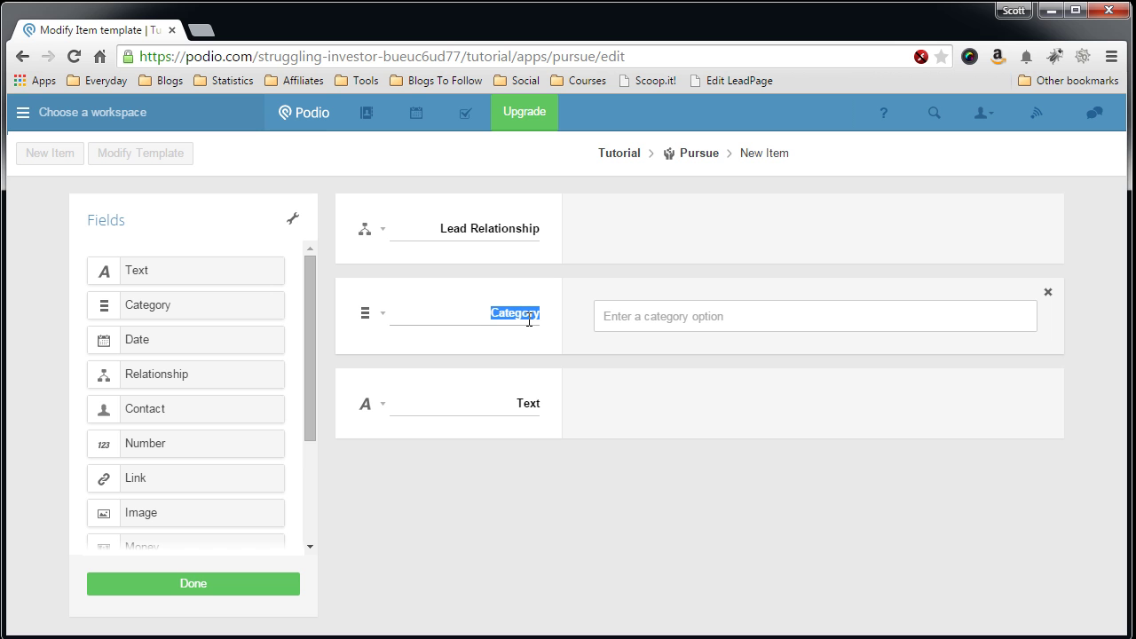
text(Status)
Give the Status field the category options Working, Make Offer, On hold and Dead
click(644, 325)
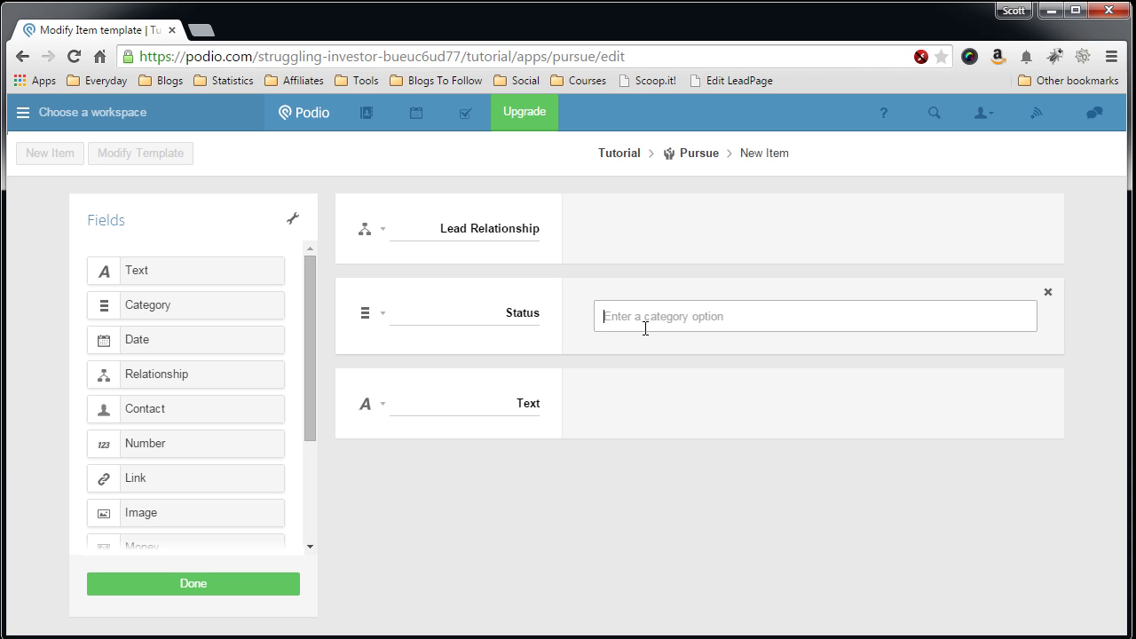
text(Working)
key(Return)
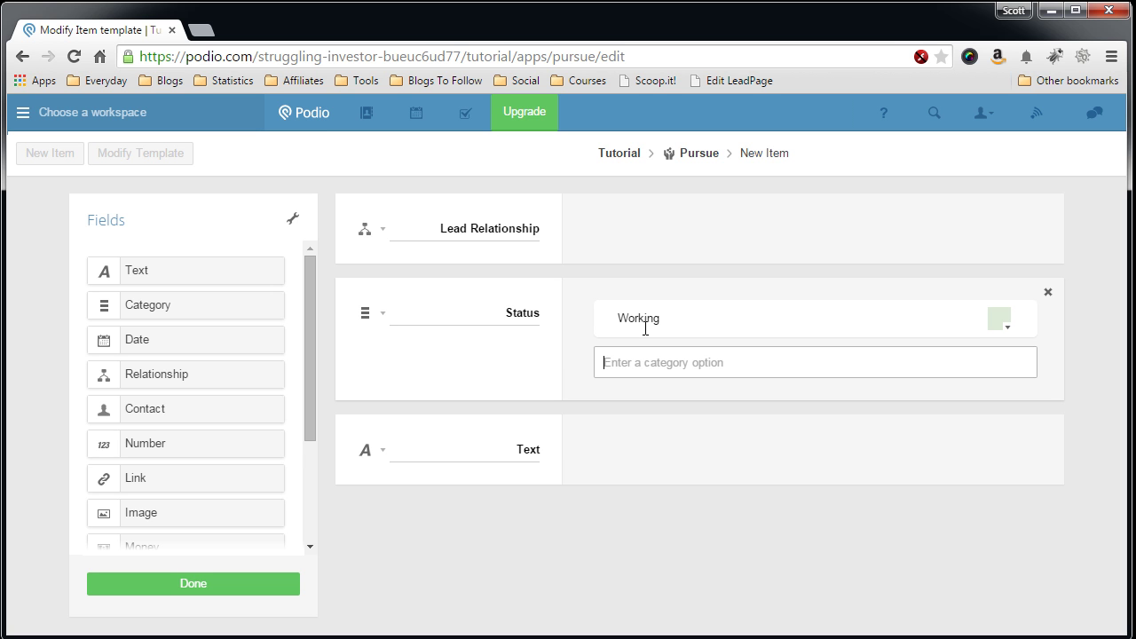
text(Offer)
text(Make)
key(Return)
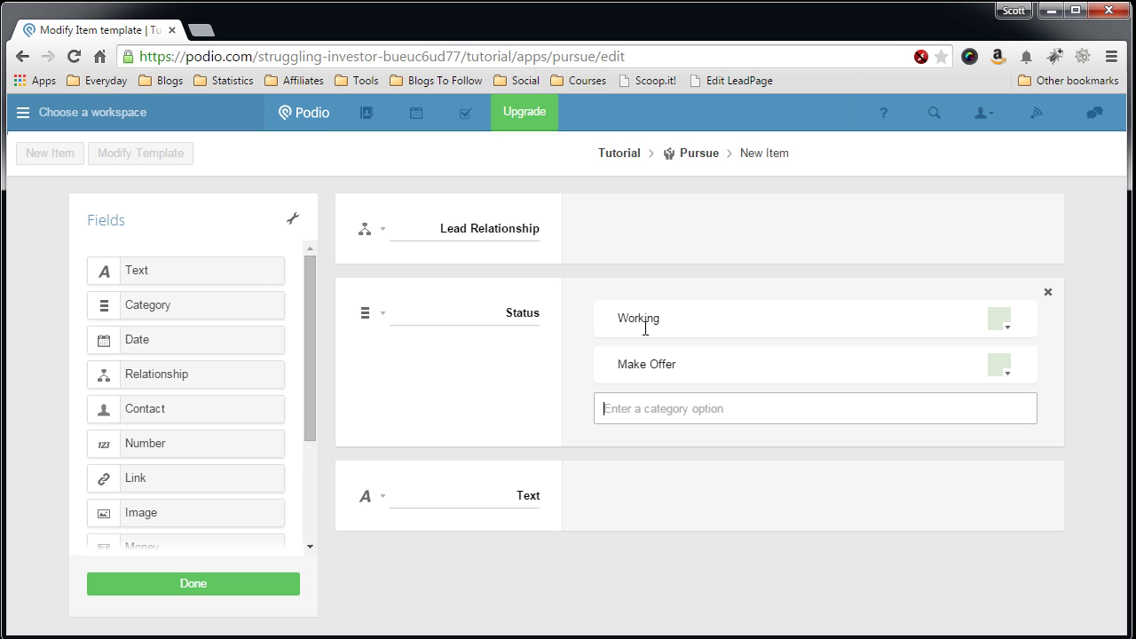
text(On hold)
key(Tab)
click(689, 418)
key(Return)
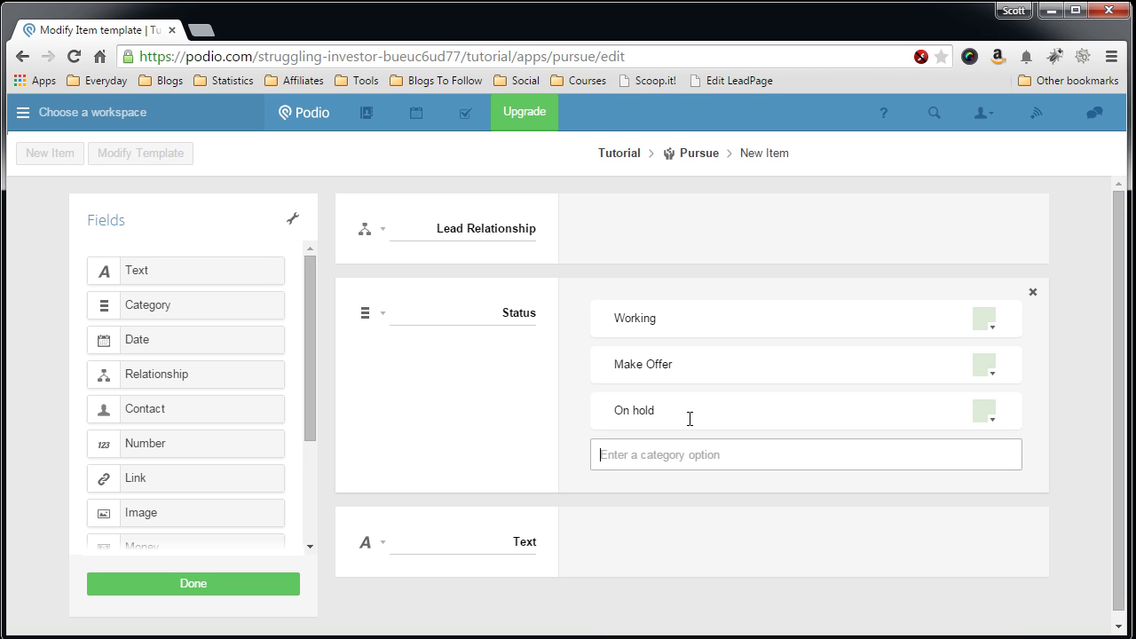
text(Dead)
key(Return)
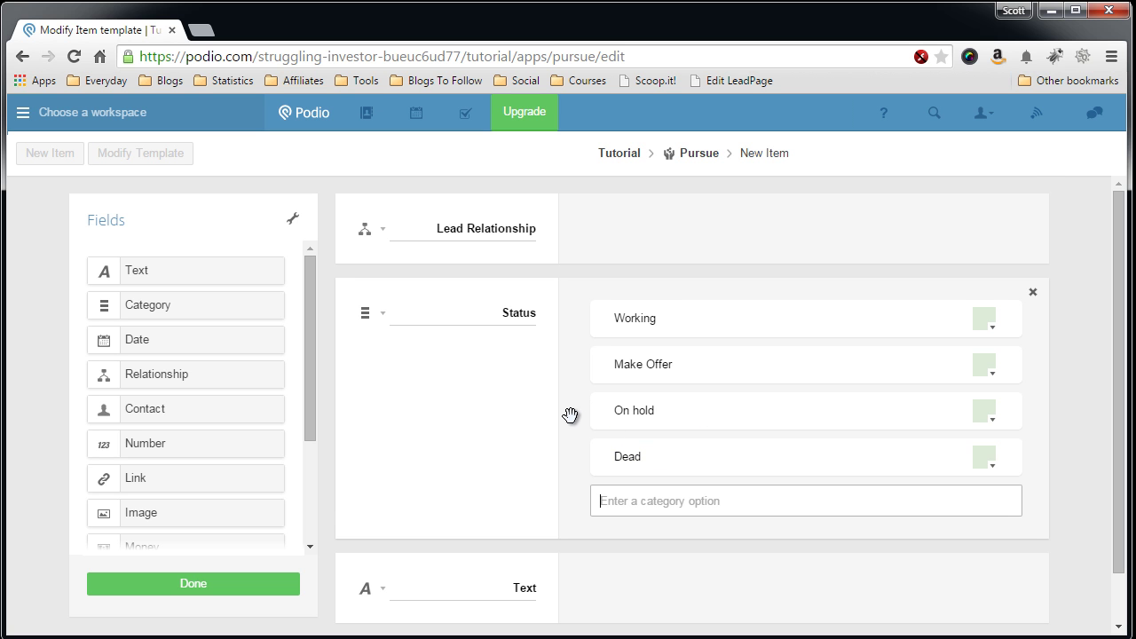
Add two number fields between Status and the text field, named Asking Price and ARV
scroll(568, 413, down, 1)
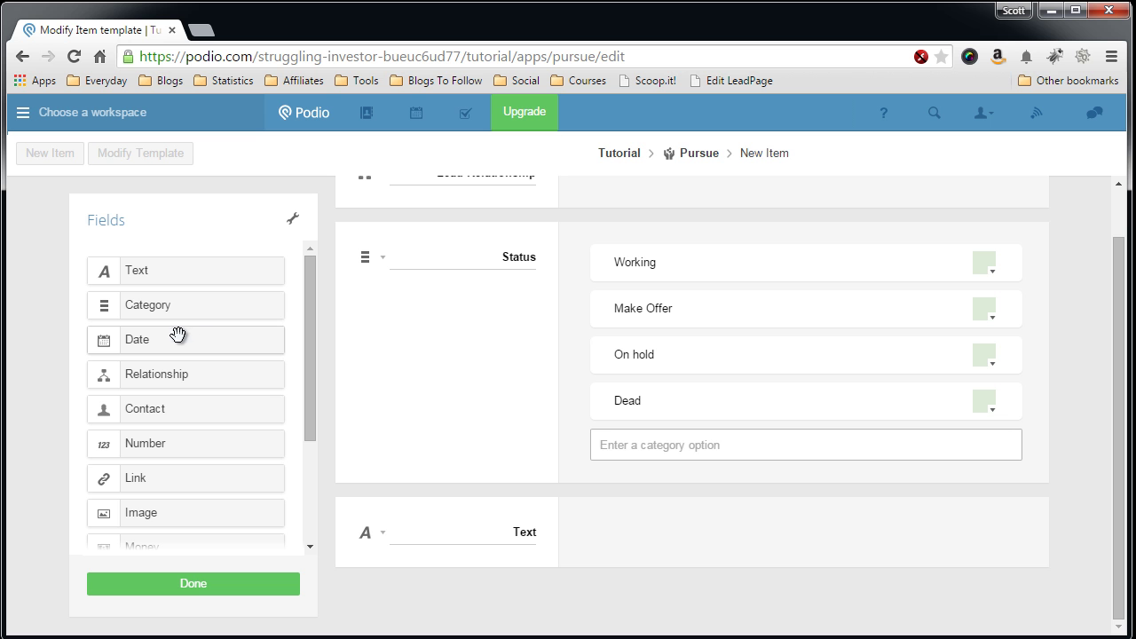
drag(144, 442, 413, 508)
click(463, 524)
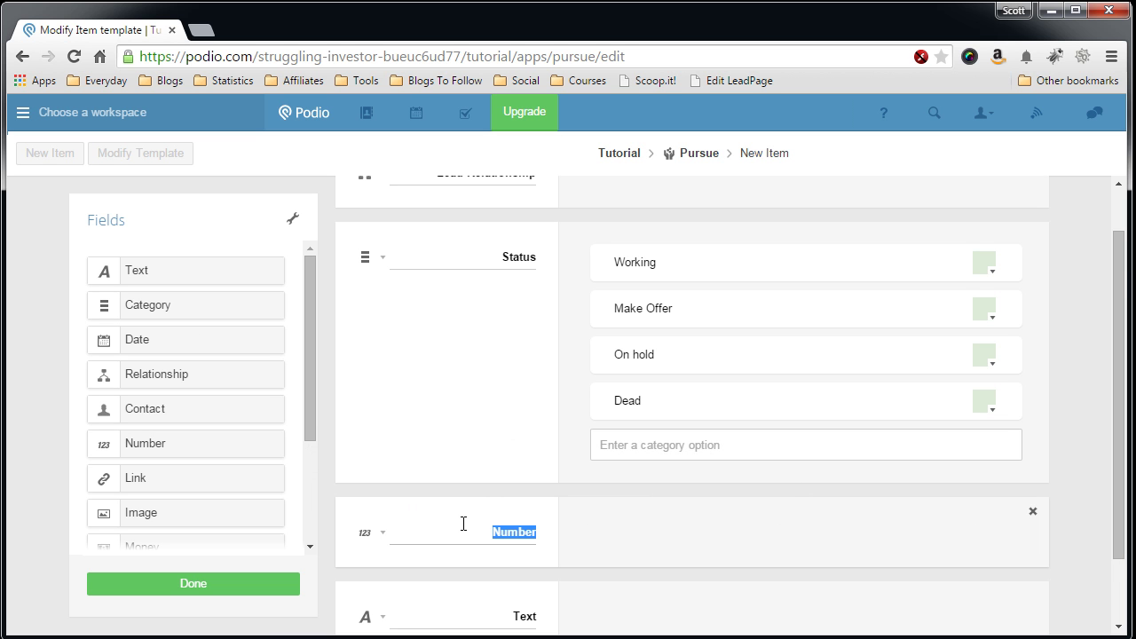
text(Asking Price)
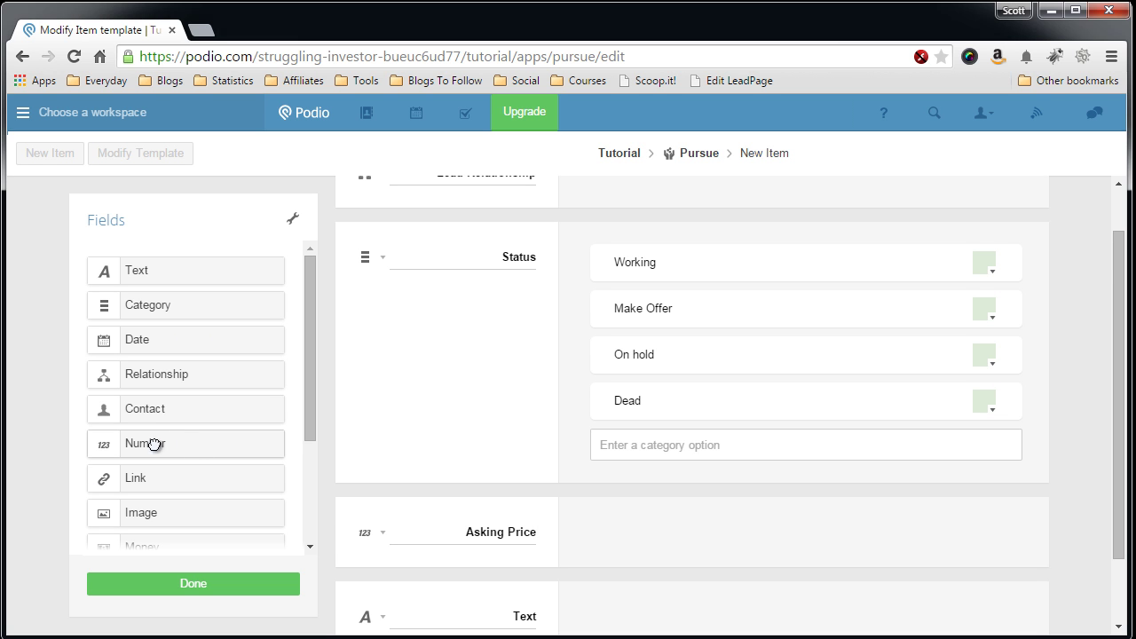
drag(155, 443, 505, 611)
scroll(520, 530, down, 2)
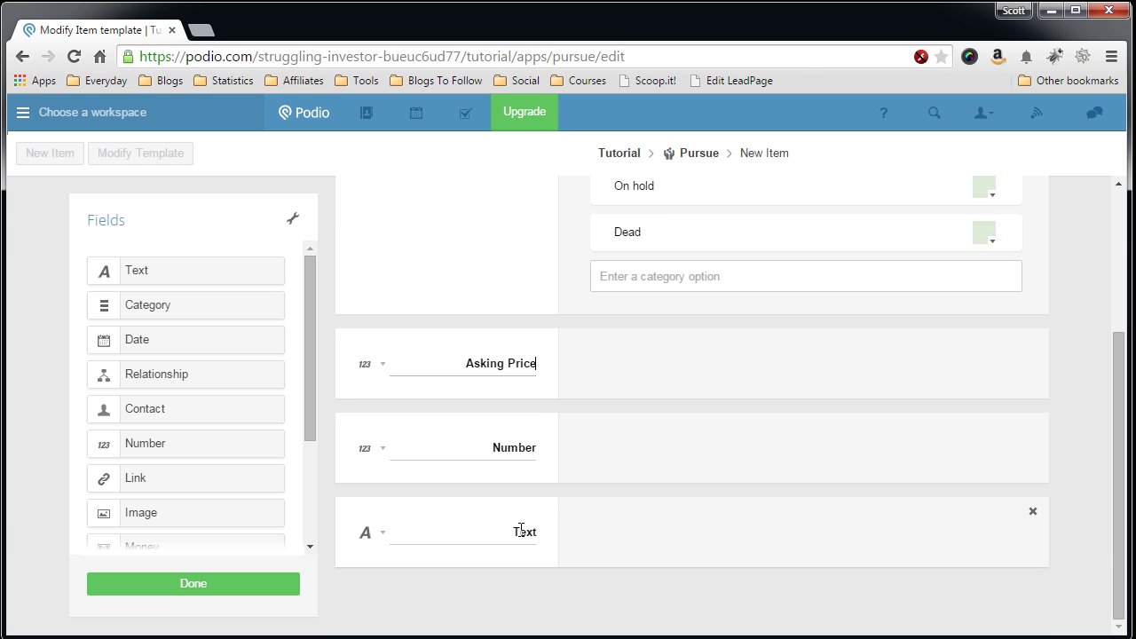
click(517, 449)
text(ARV)
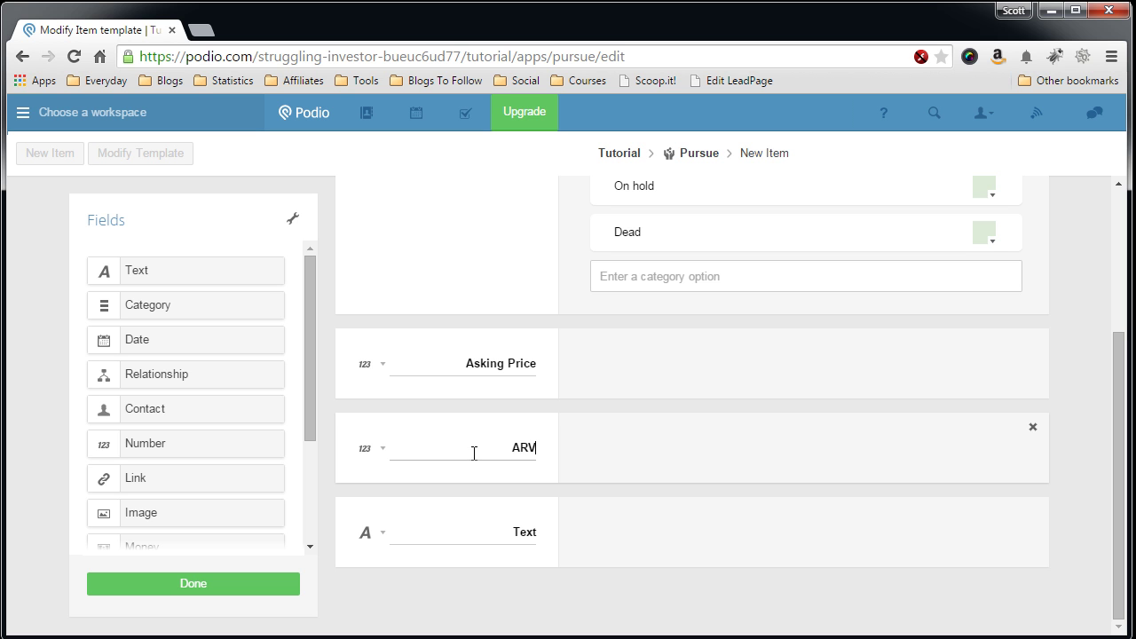
Add two number fields below ARV, named Repair Costs and Wholesale Fee
drag(309, 419, 310, 442)
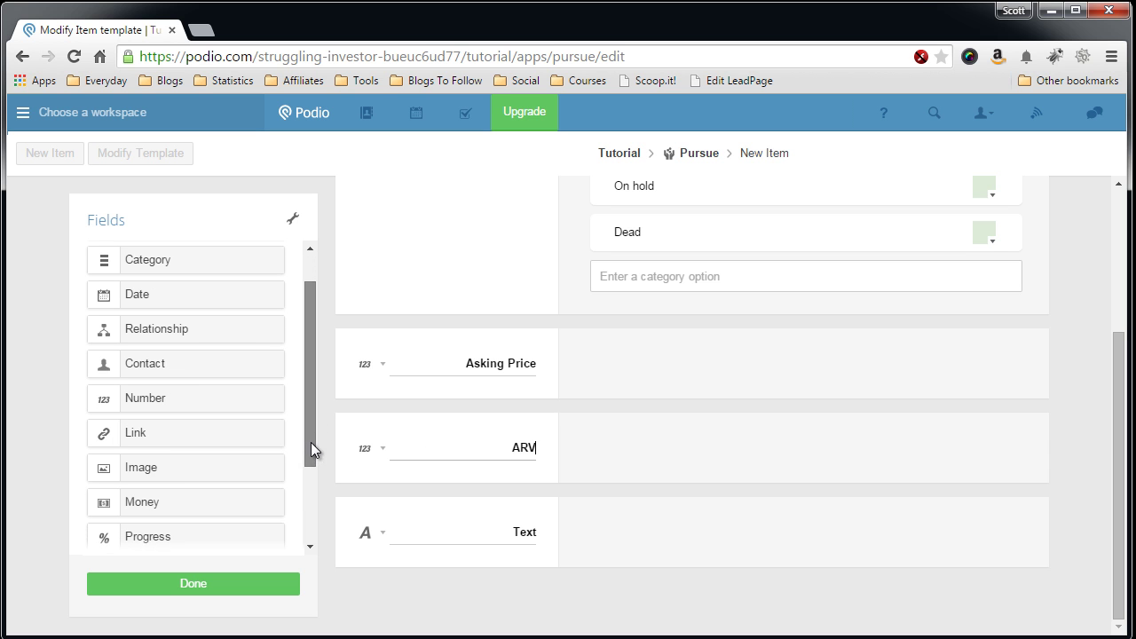
drag(158, 399, 493, 529)
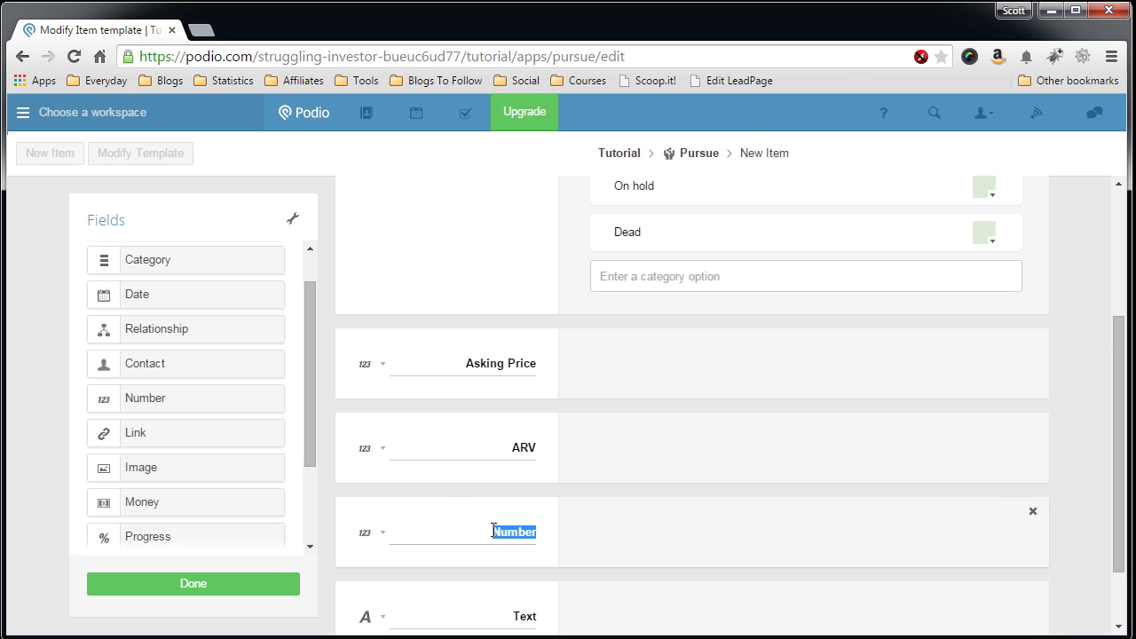
text(Repair Costs)
drag(177, 397, 520, 515)
click(523, 445)
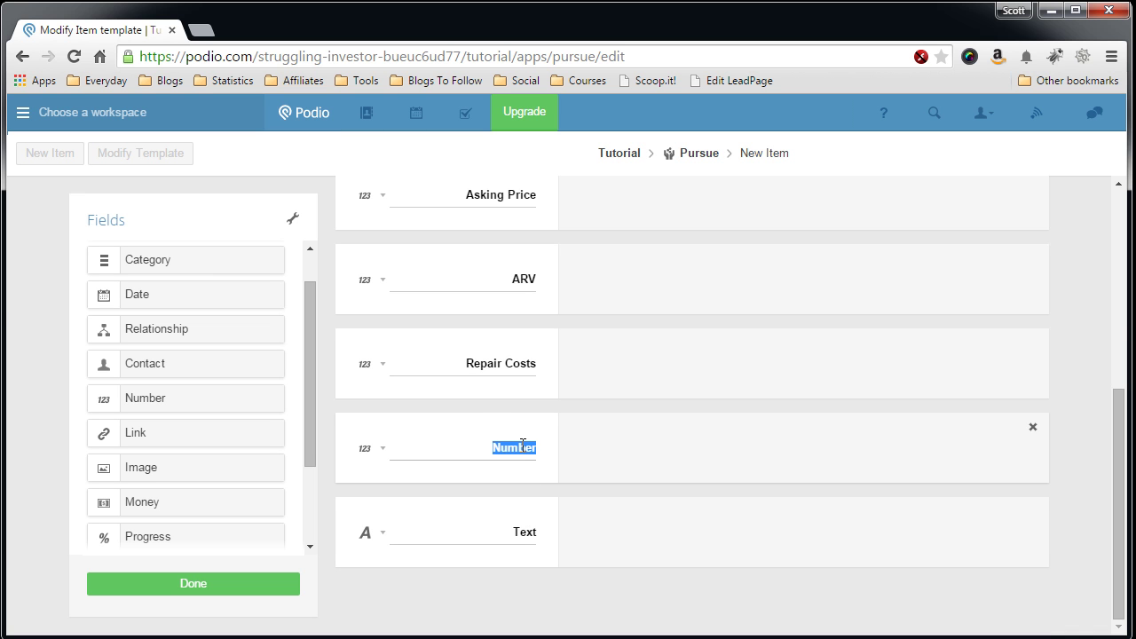
text(Wholesale Fee)
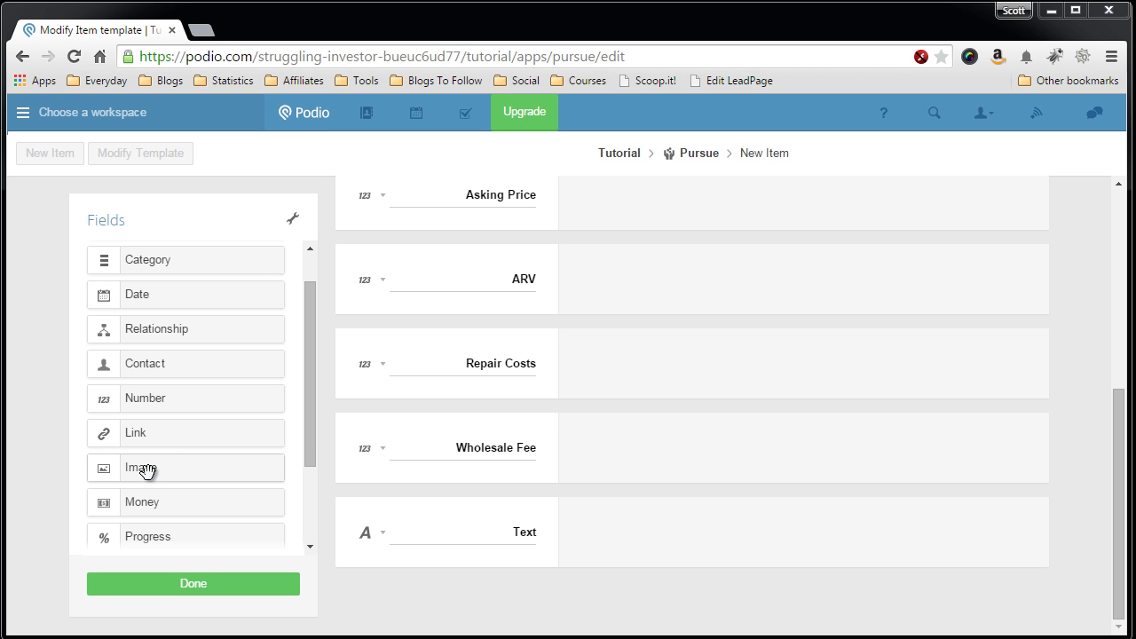
Add a number field below Wholesale Fee and name it Percent of ARV
drag(154, 398, 494, 529)
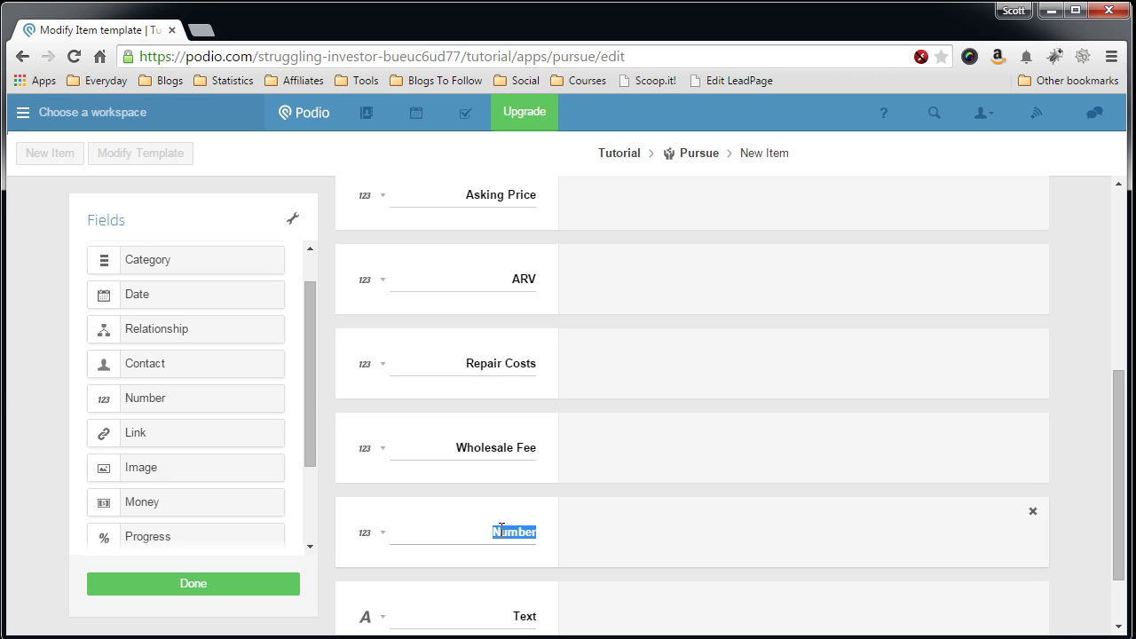
text(Percent of ARV)
scroll(333, 509, down, 1)
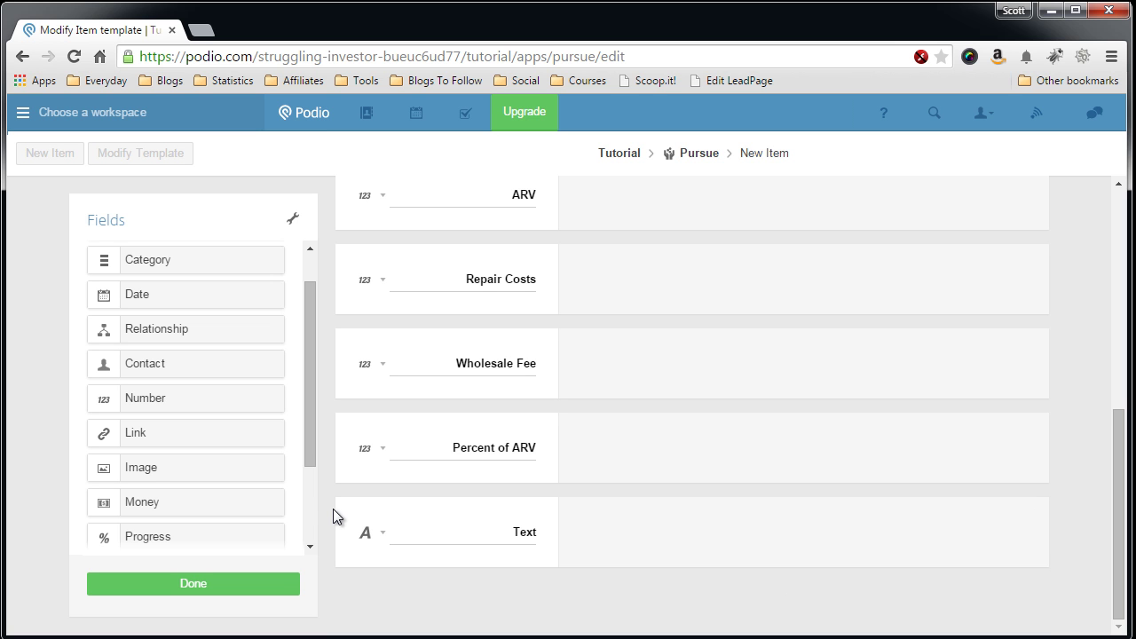
Add a calculation field between Percent of ARV and the text field, and save the template
drag(311, 466, 307, 518)
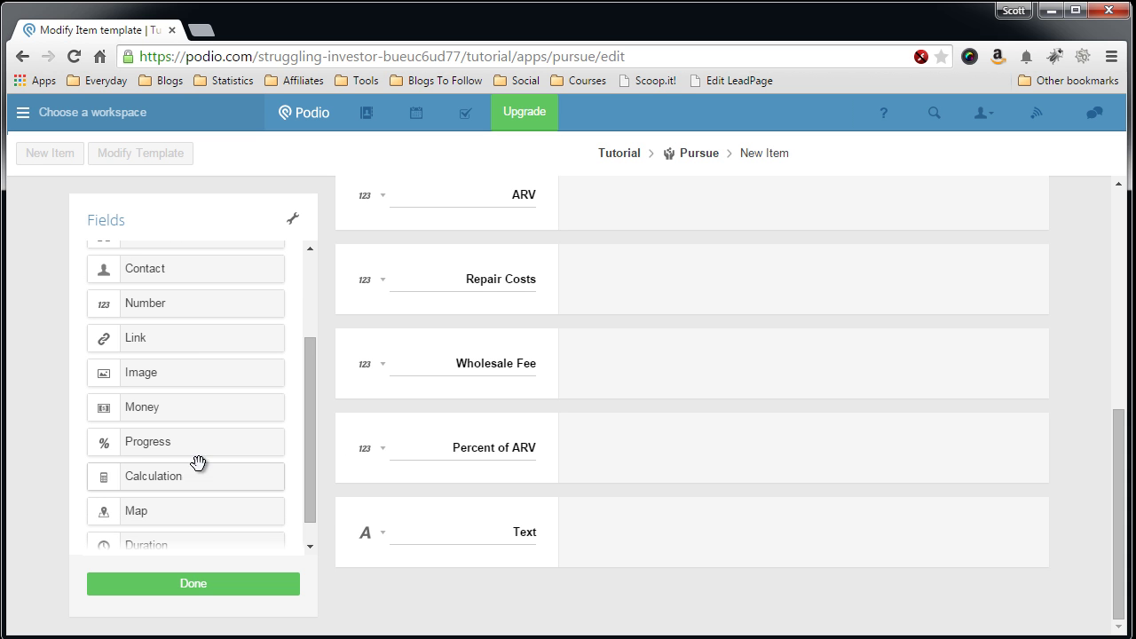
drag(154, 476, 395, 506)
drag(307, 471, 315, 485)
scroll(321, 483, down, 1)
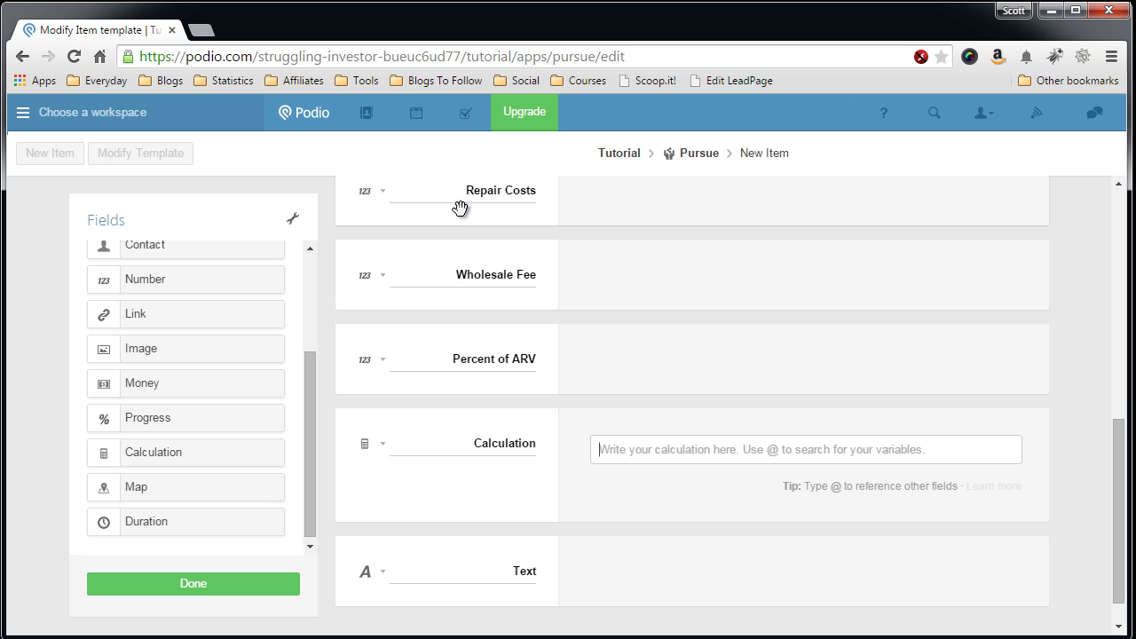
scroll(446, 294, up, 2)
scroll(446, 295, down, 2)
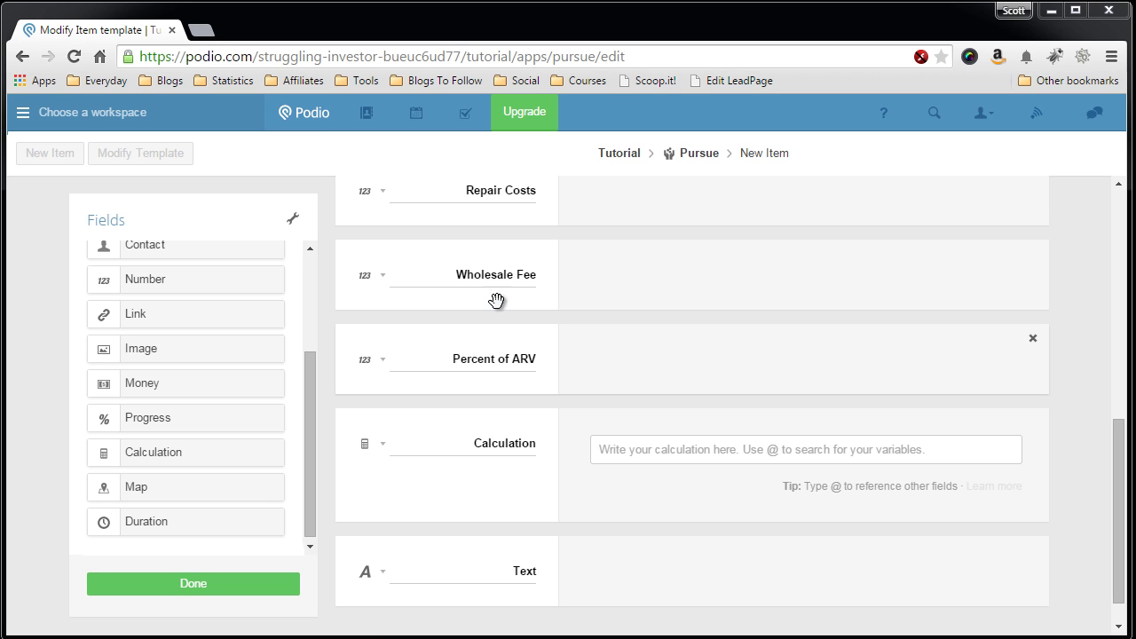
click(182, 583)
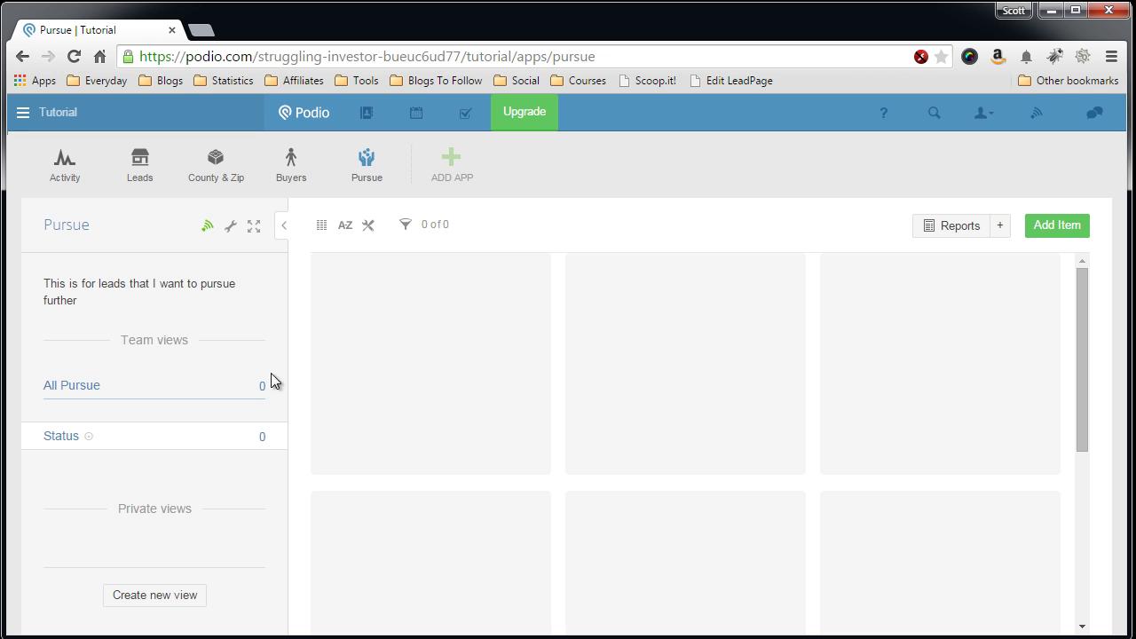
click(236, 230)
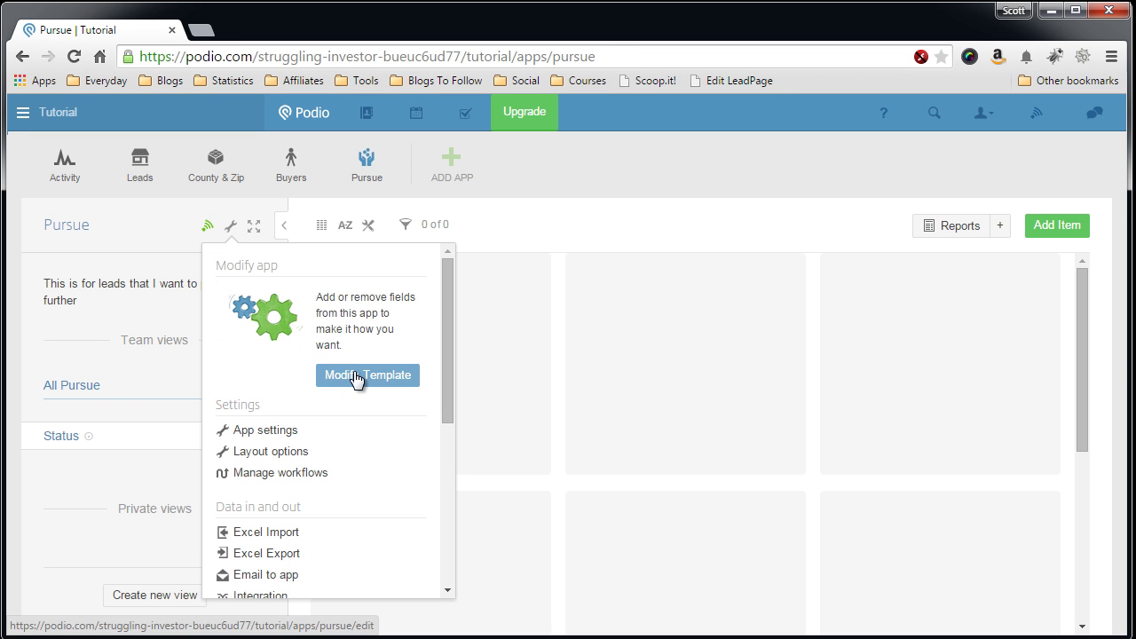
click(356, 377)
scroll(410, 413, down, 6)
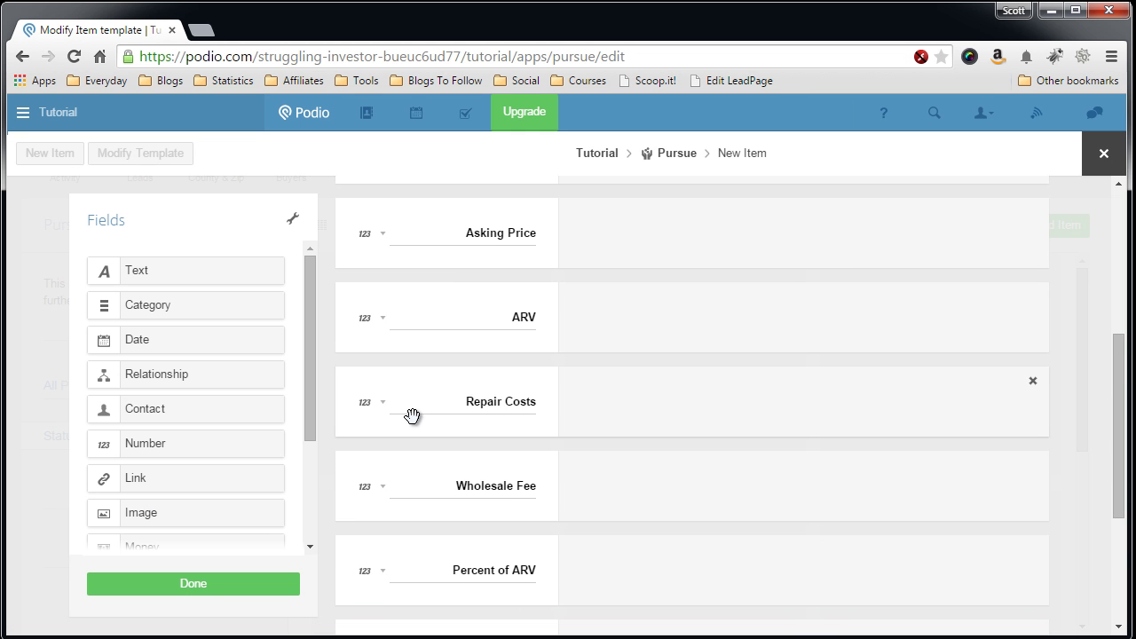
scroll(412, 416, down, 1)
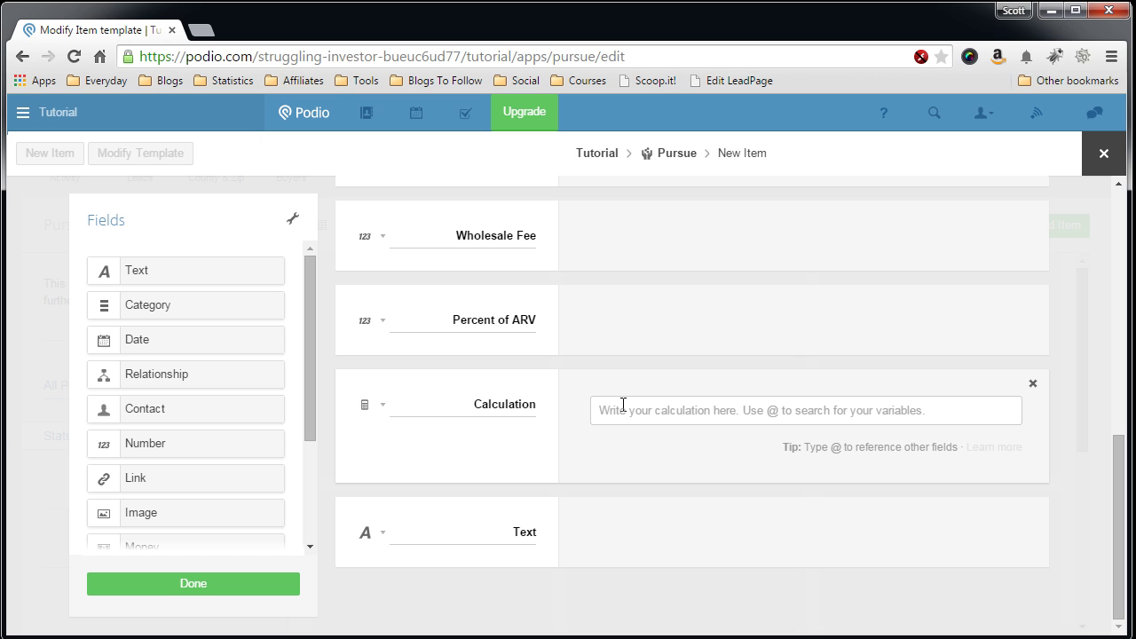
text(()
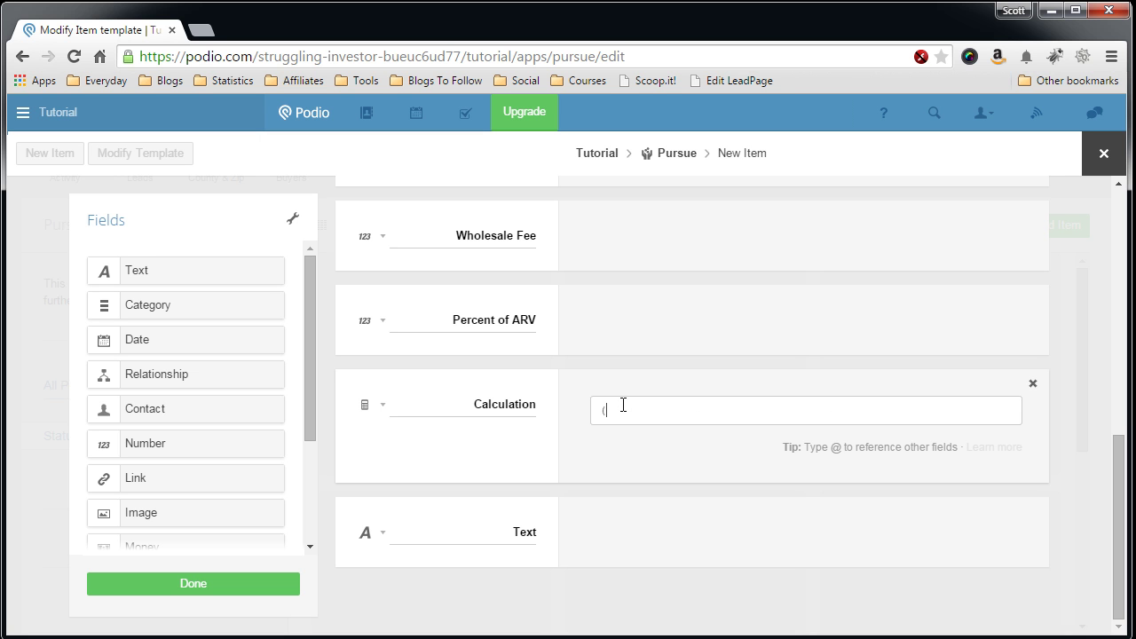
text(@)
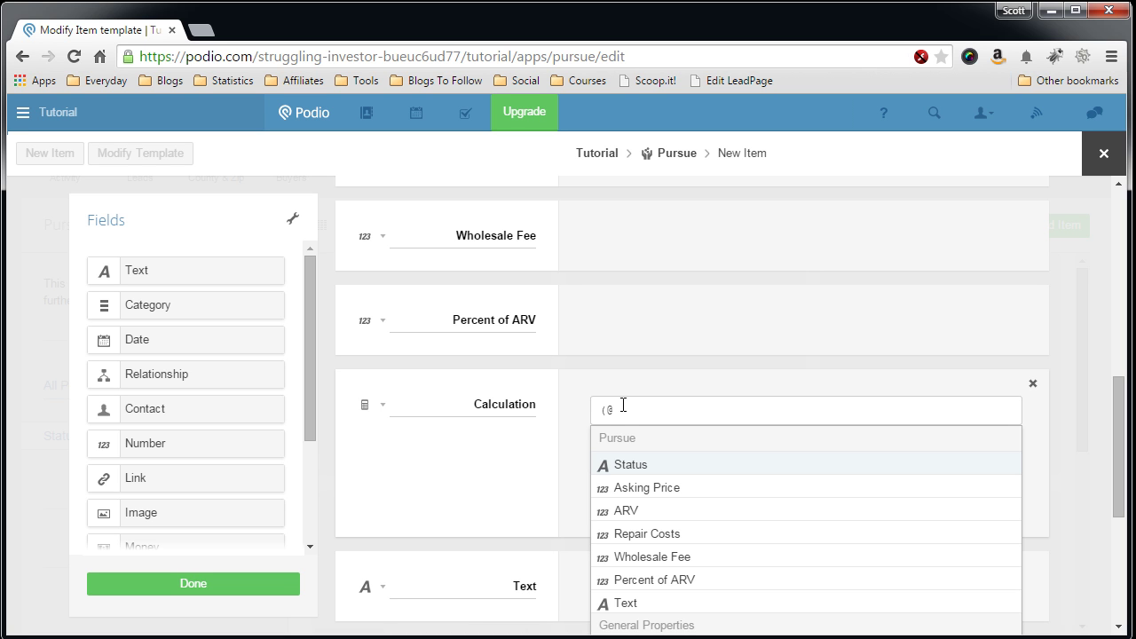
click(636, 507)
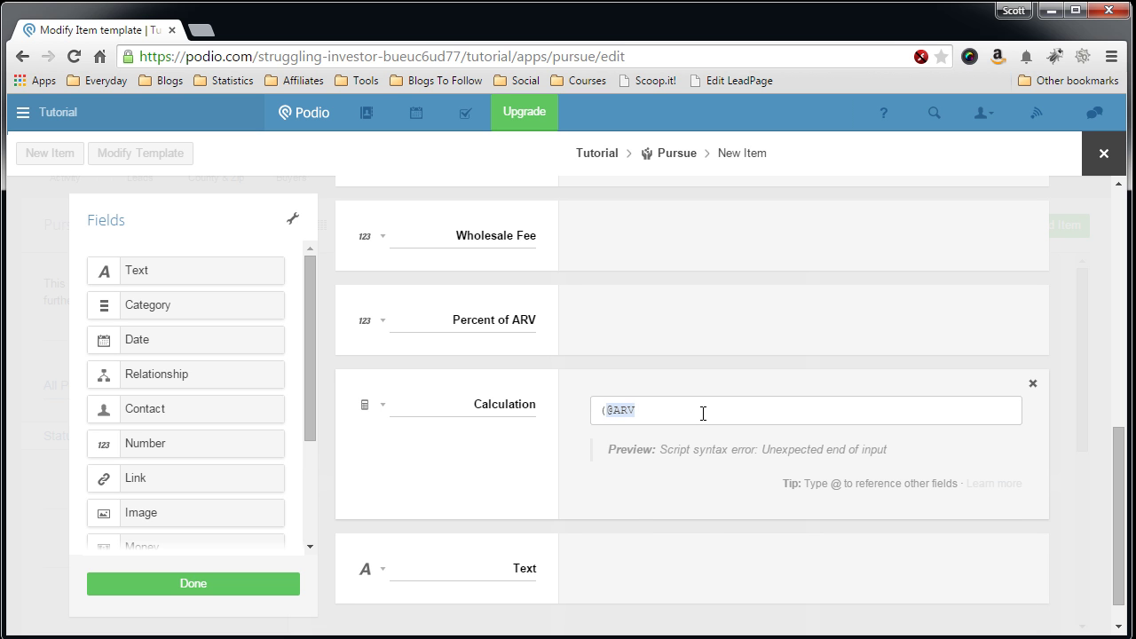
text(*)
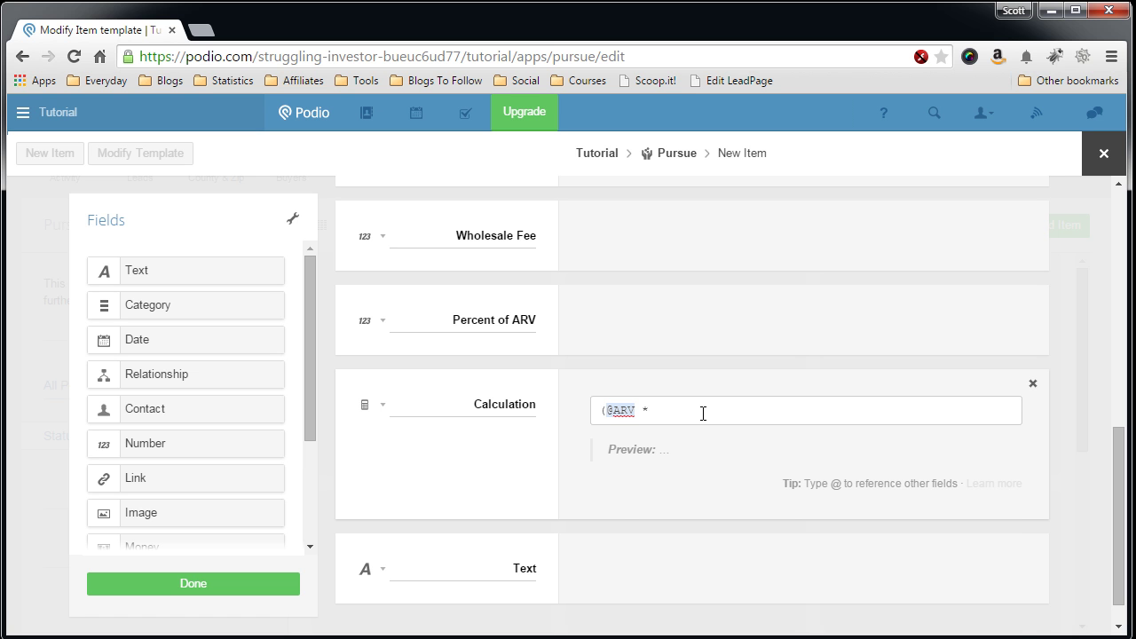
text( @)
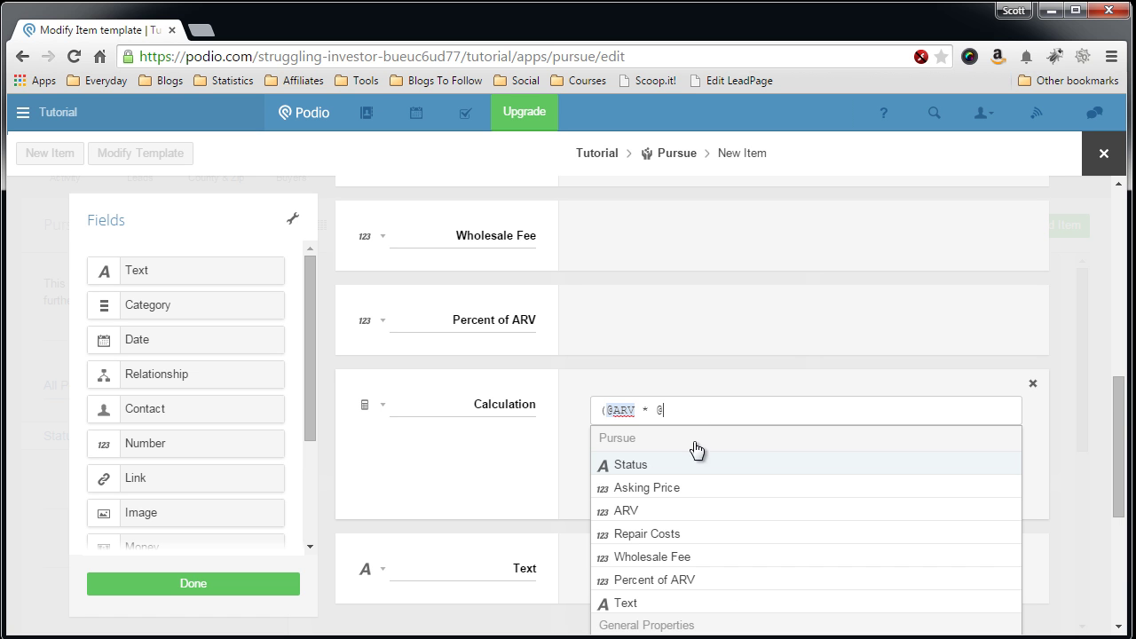
click(657, 577)
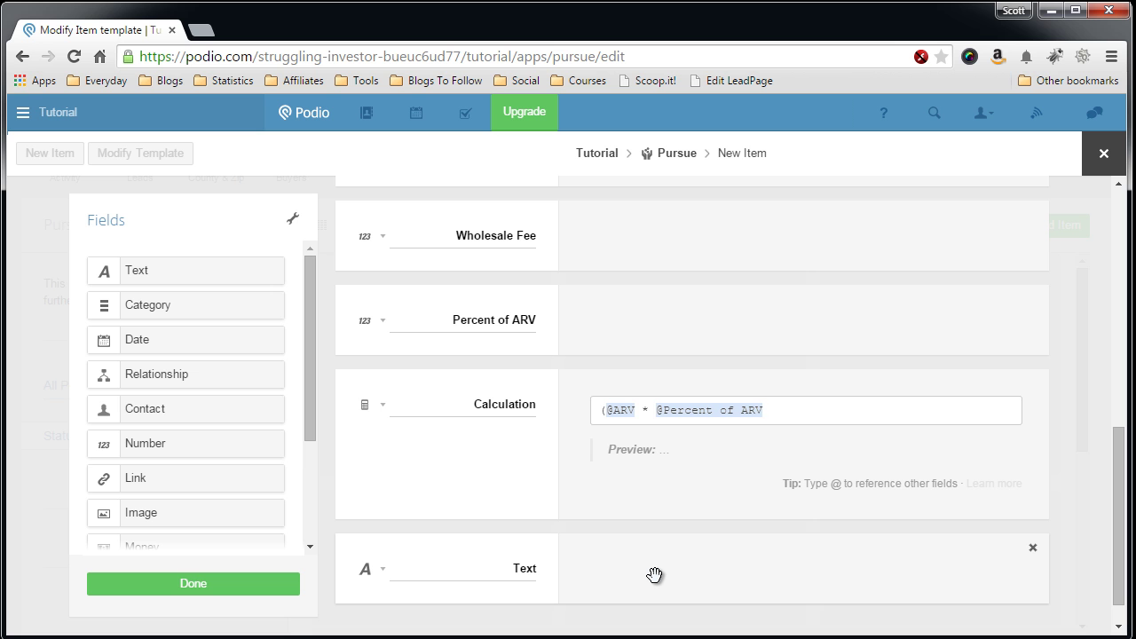
text() - @Re)
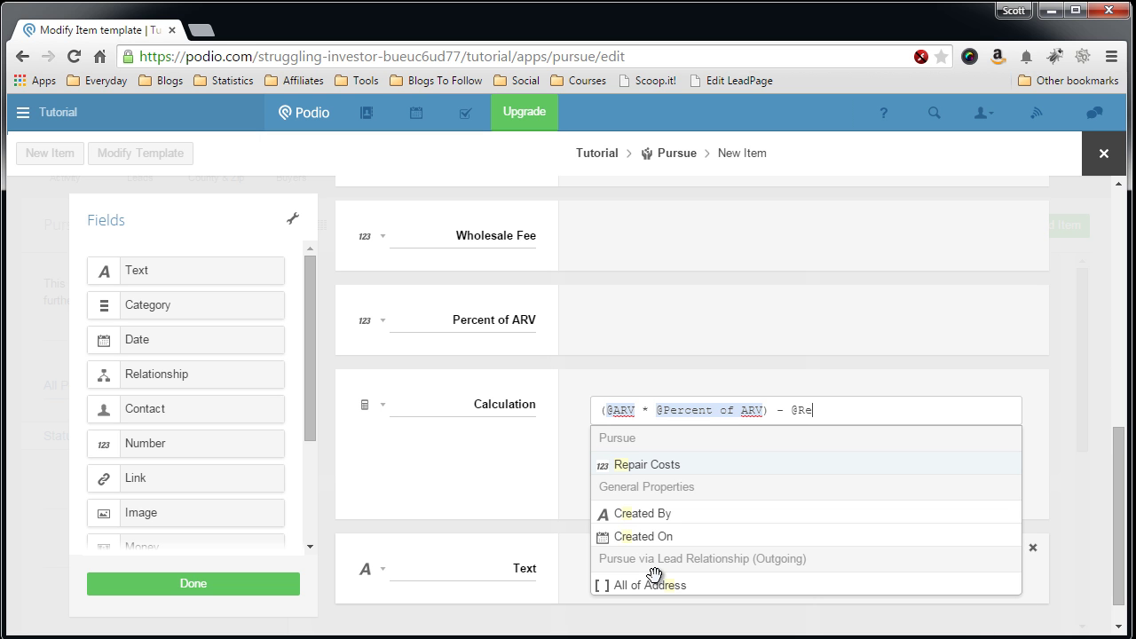
click(666, 464)
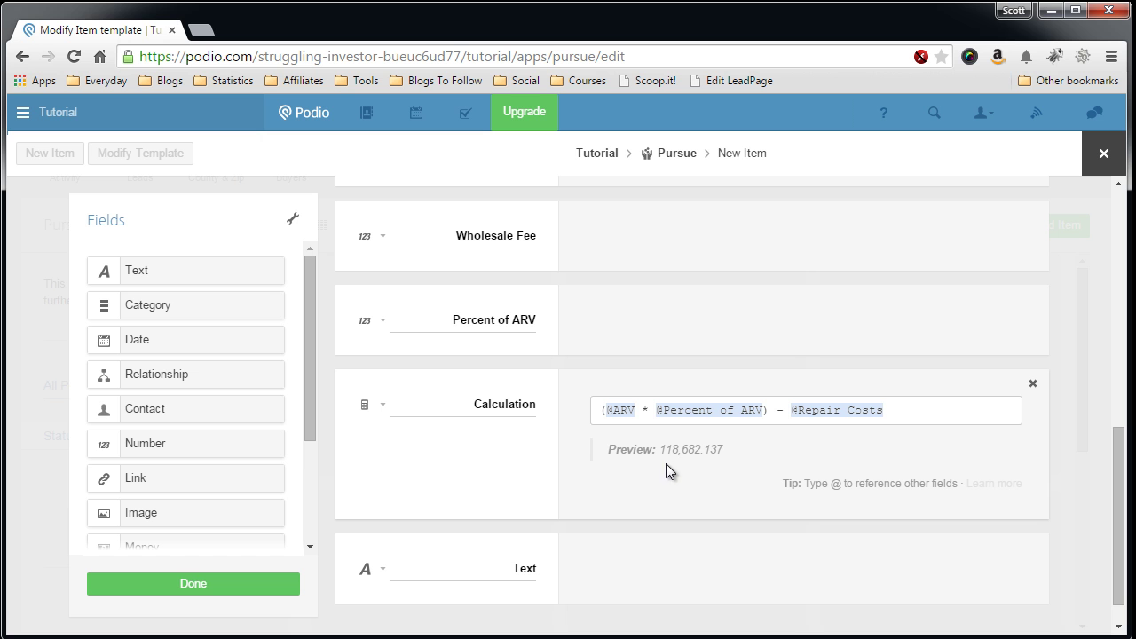
click(929, 422)
text(- @whol)
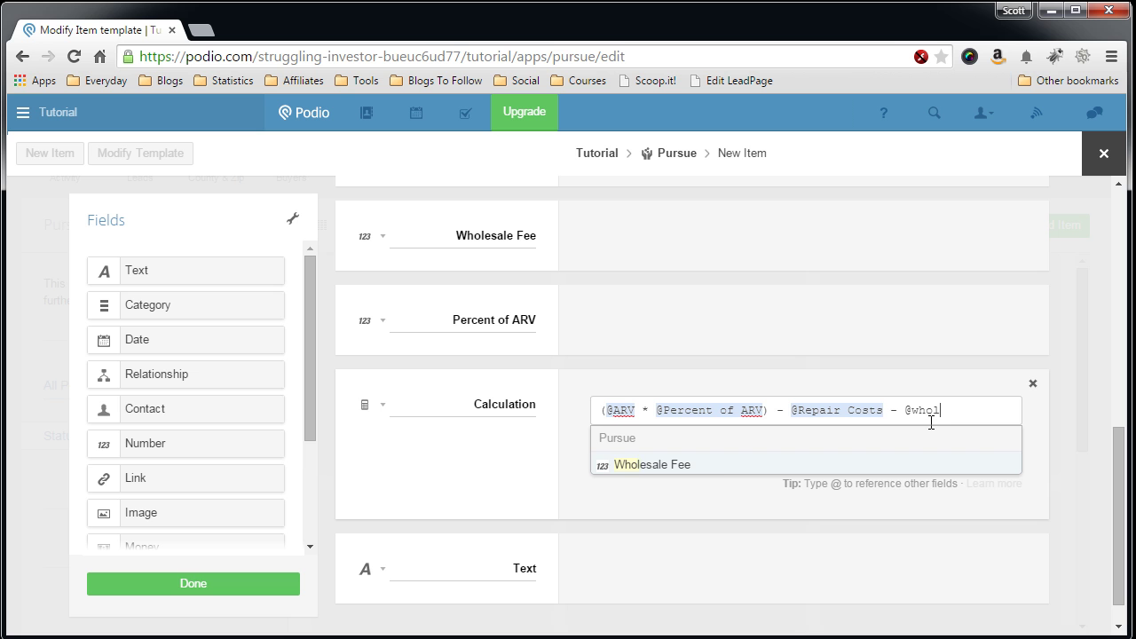
click(711, 465)
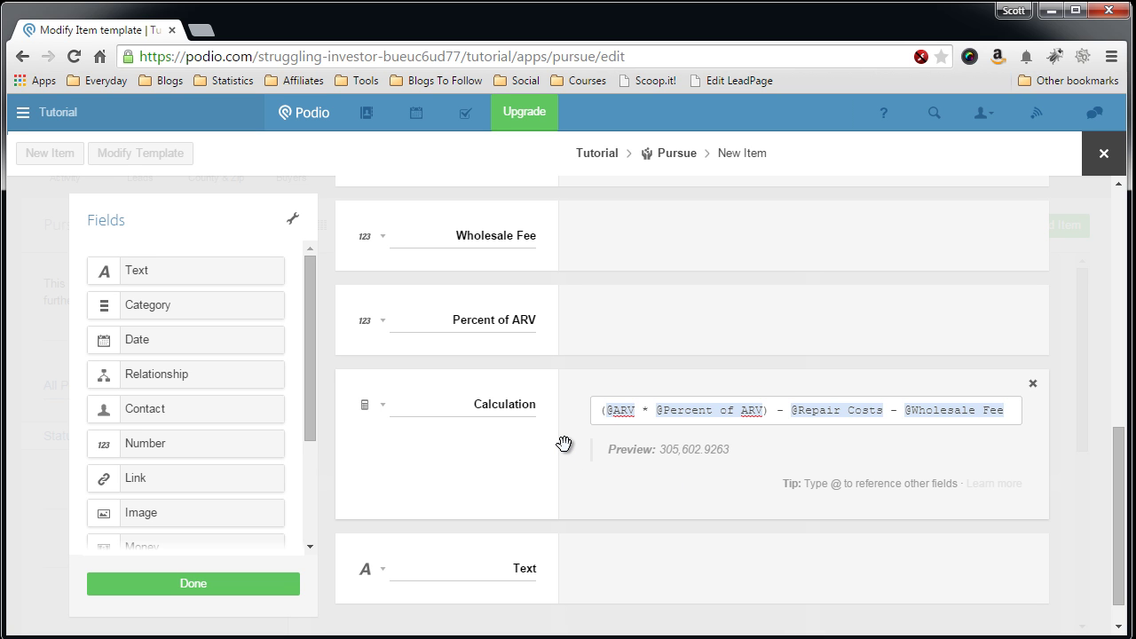
Rename the calculation field as Max Offer and save the template
double_click(500, 409)
text(Max Offer)
click(408, 464)
drag(312, 395, 316, 437)
scroll(334, 430, up, 7)
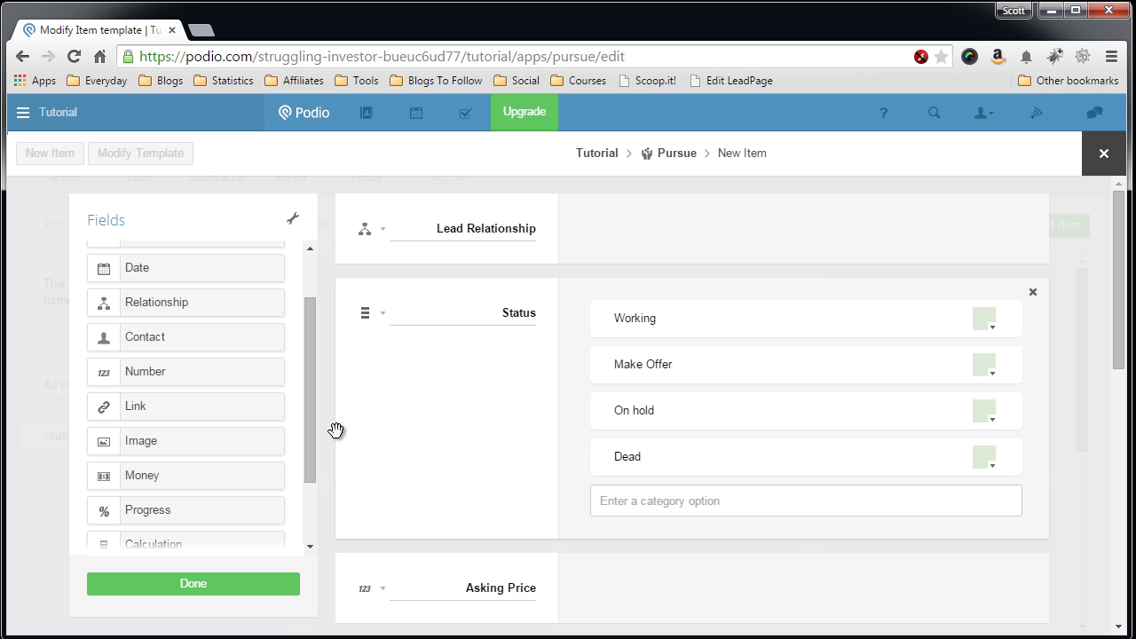
scroll(336, 429, down, 7)
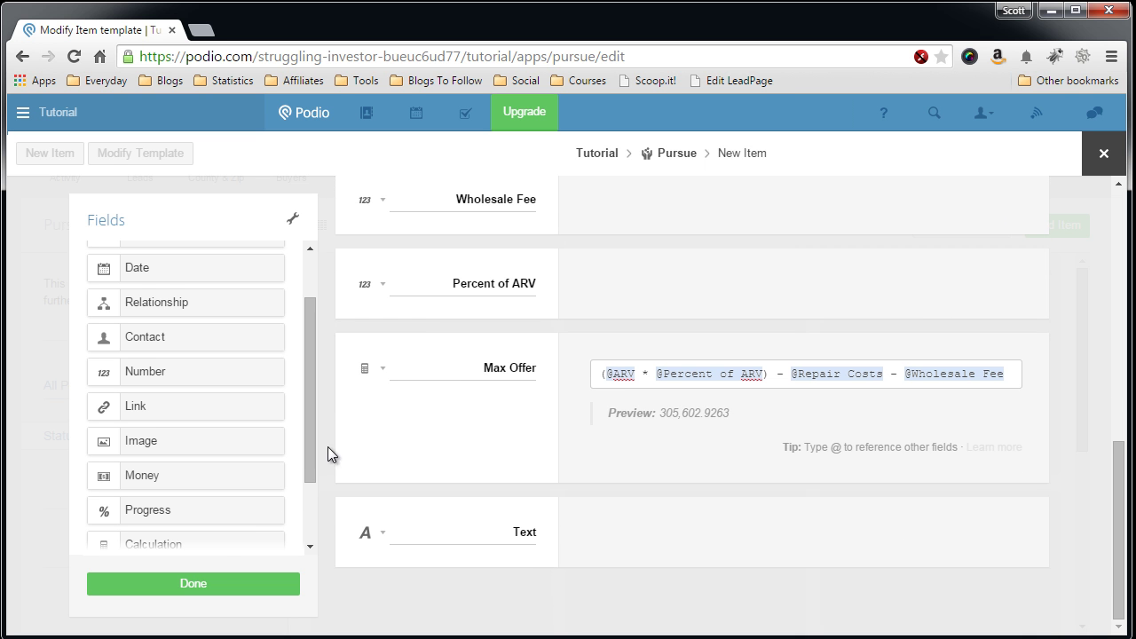
click(203, 593)
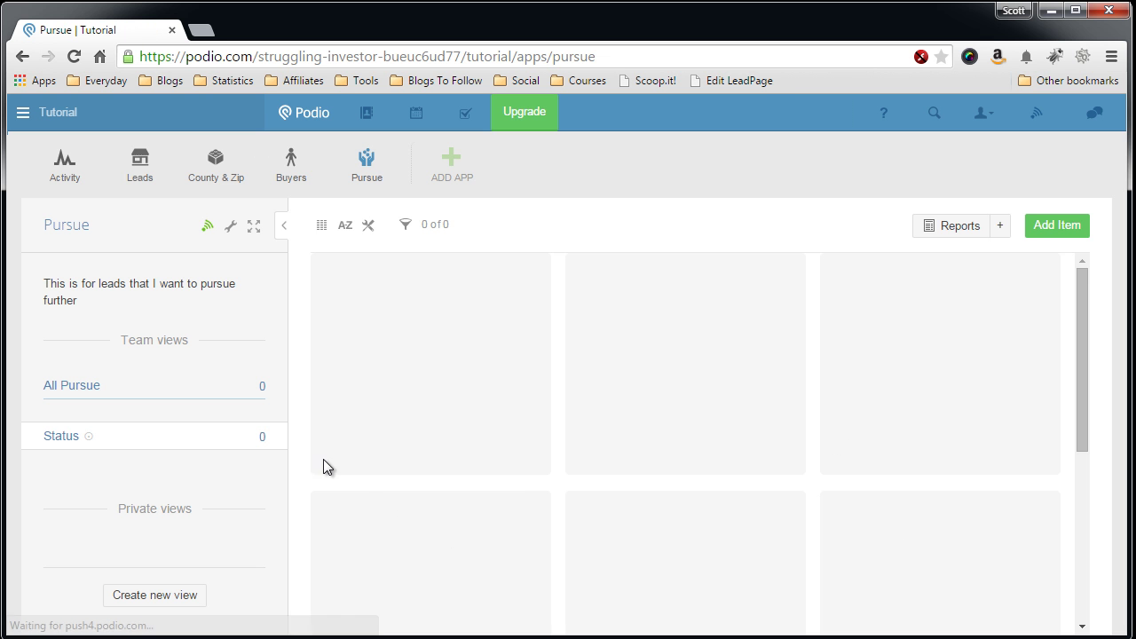
Open a new Pursue item and examine its form from Lead Relationship and Status down to Max Offer and Files
click(1037, 230)
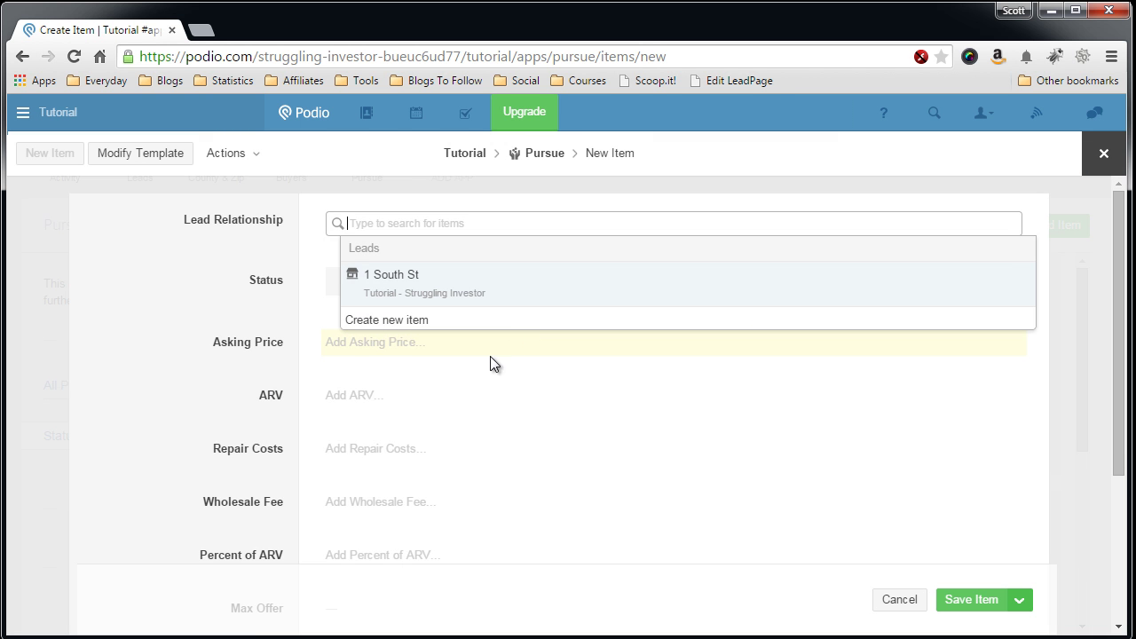
click(306, 320)
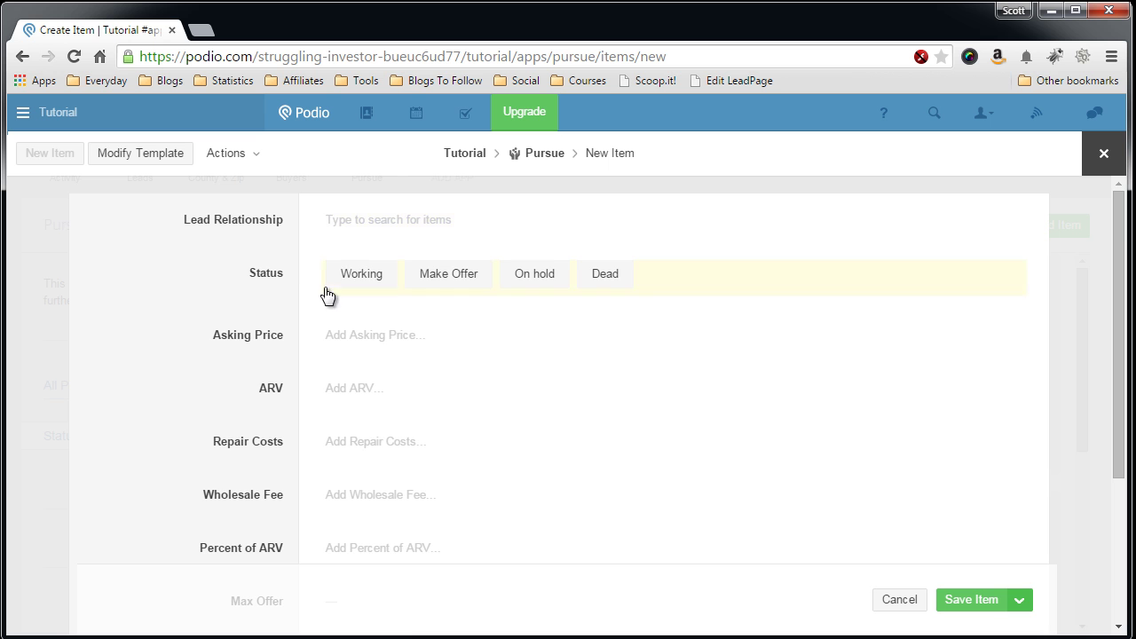
scroll(323, 351, down, 2)
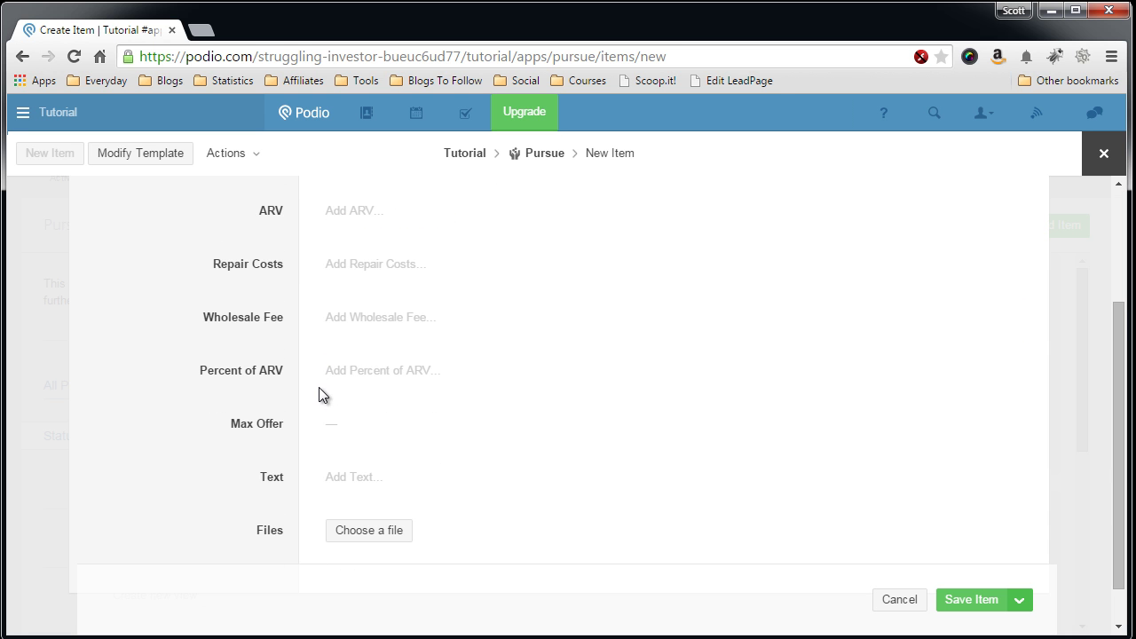
scroll(318, 388, down, 1)
click(359, 486)
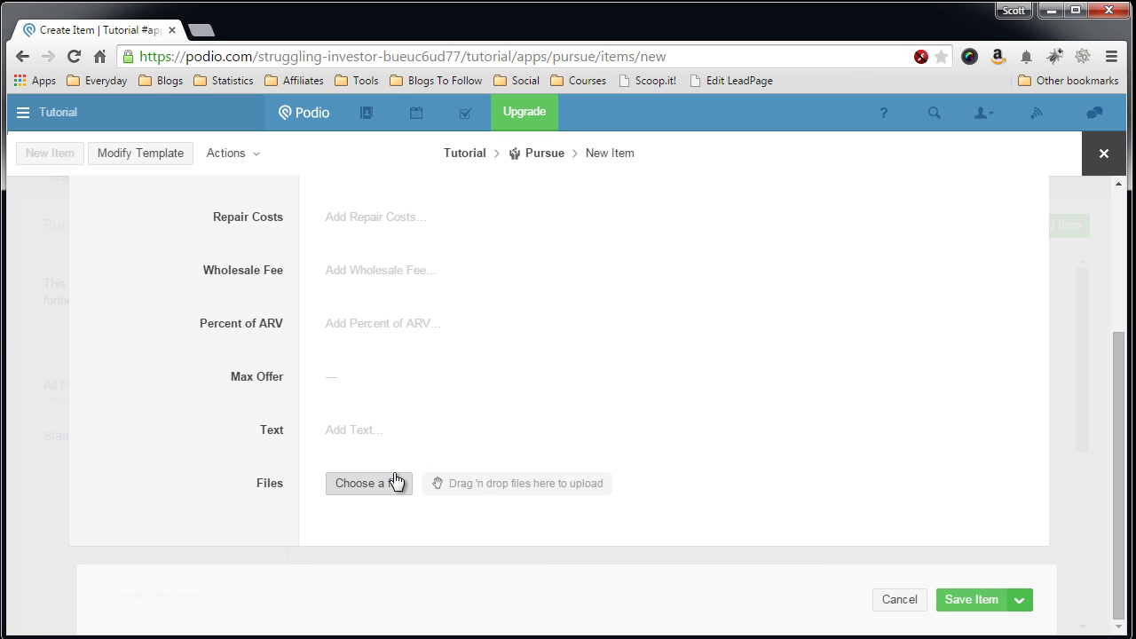
scroll(308, 369, up, 3)
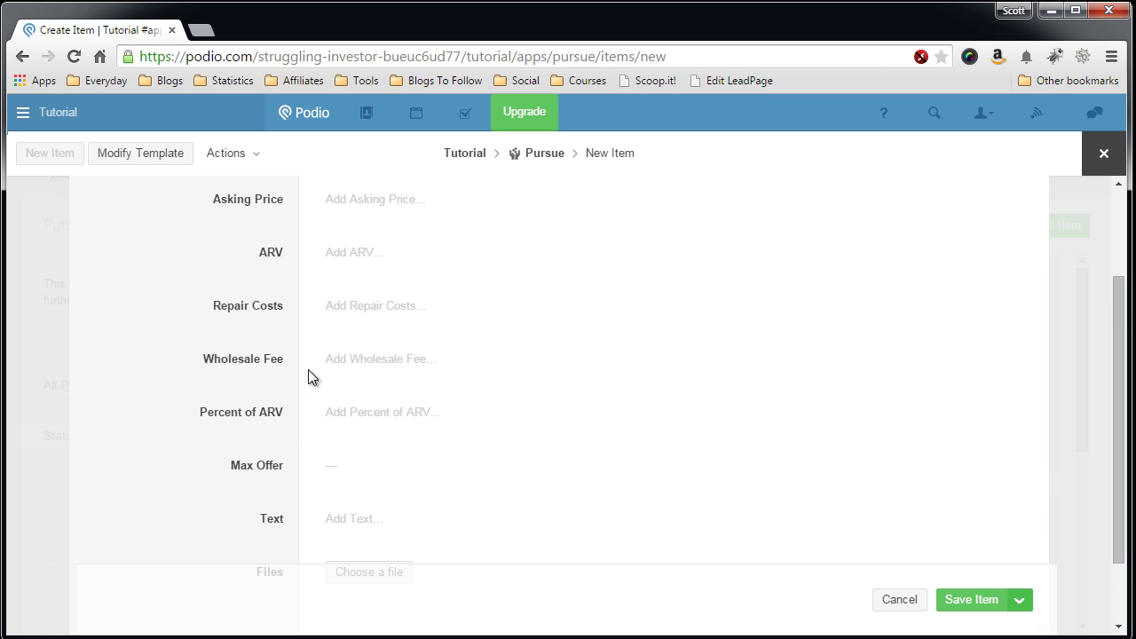
scroll(308, 377, down, 1)
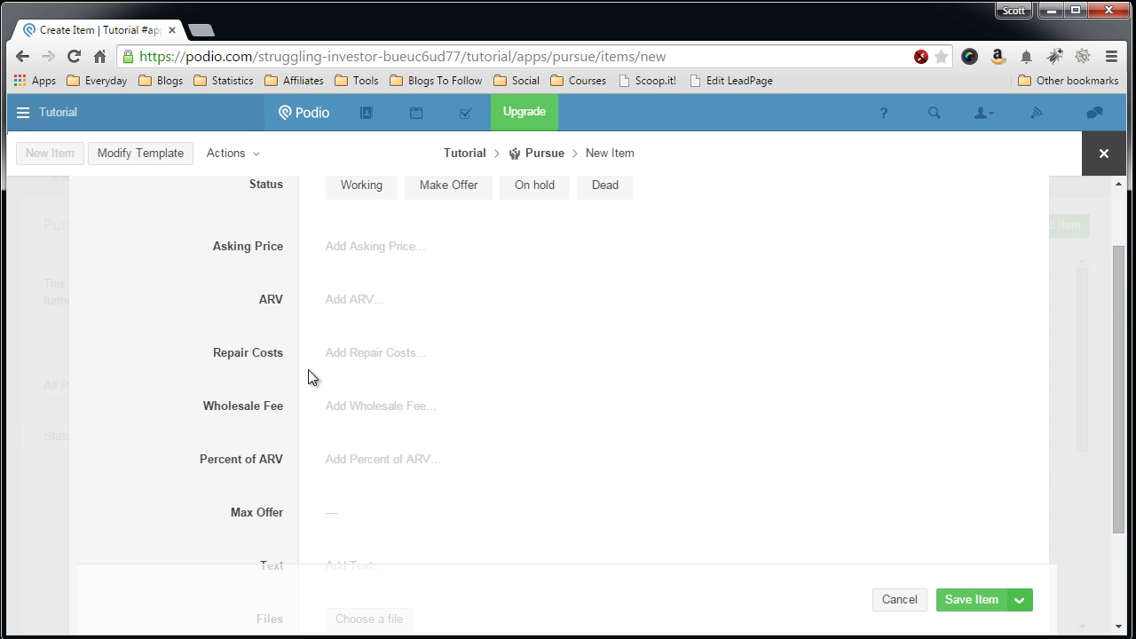
scroll(307, 376, down, 1)
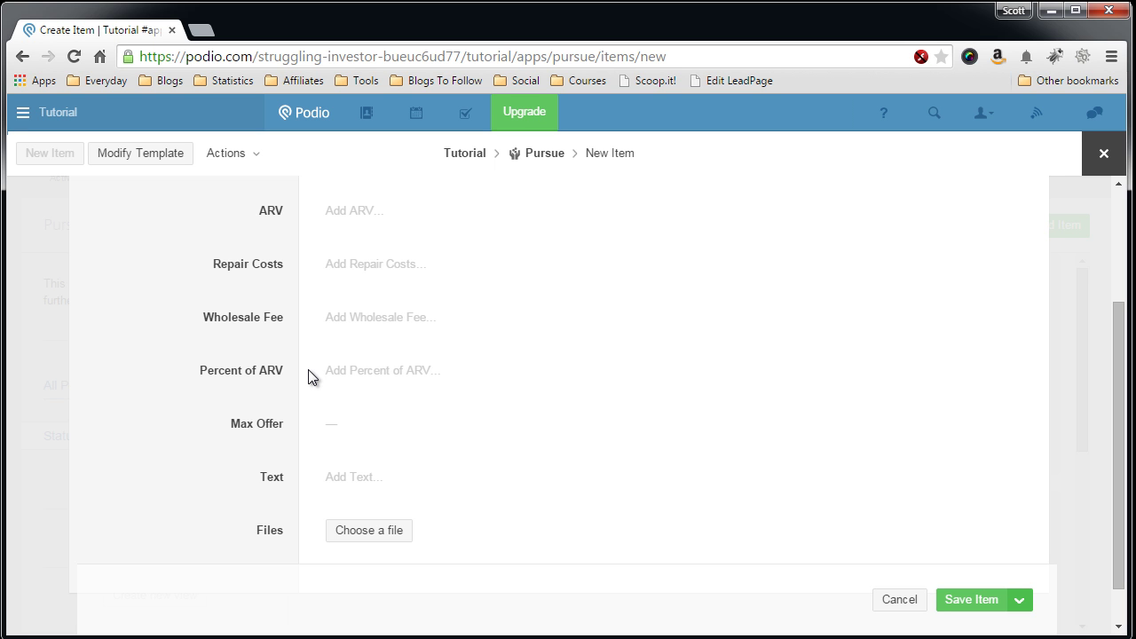
scroll(308, 370, up, 2)
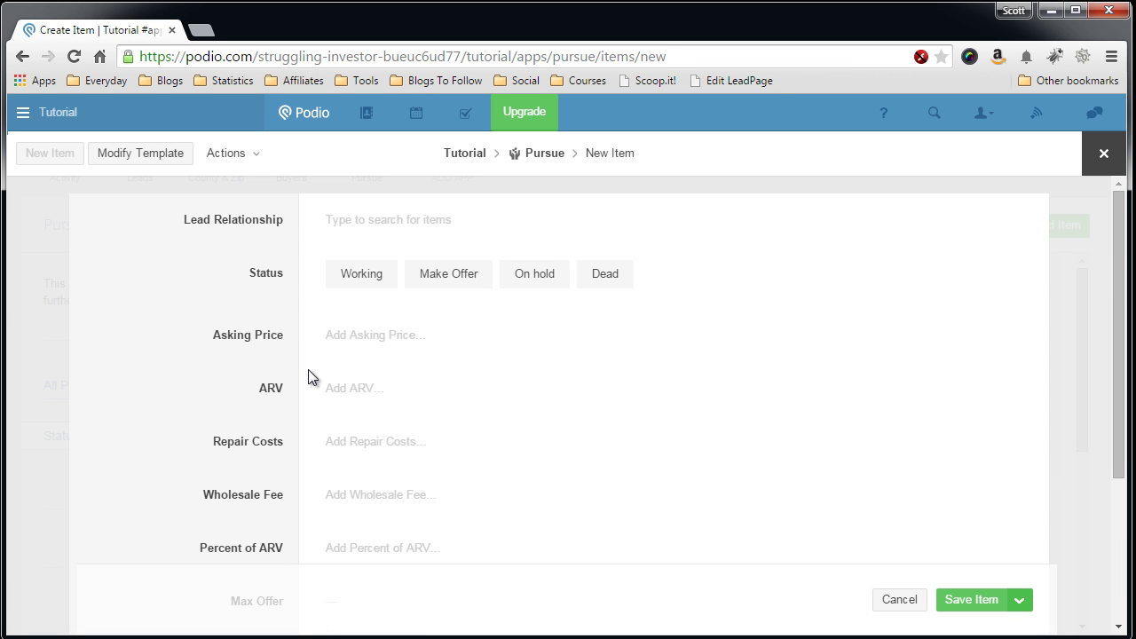